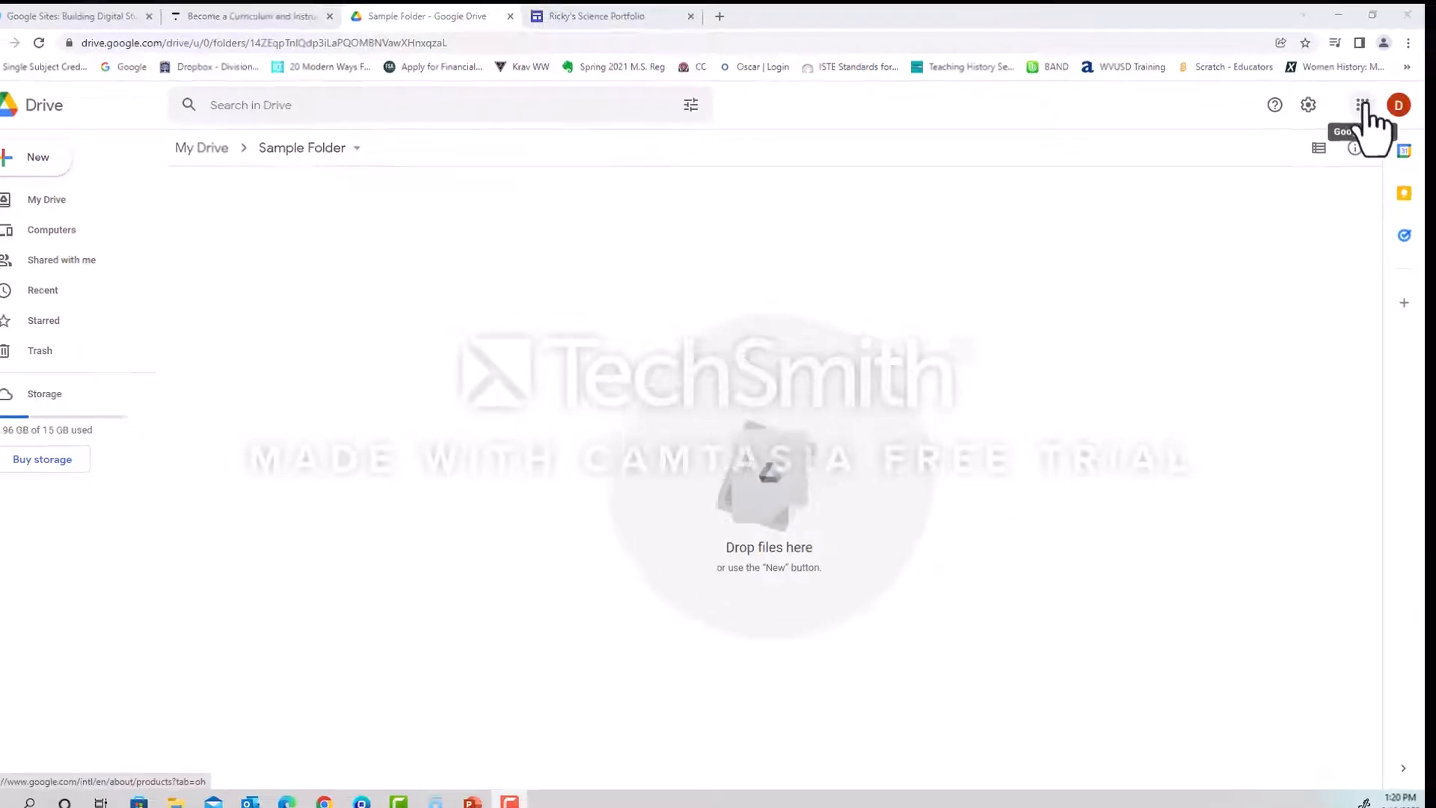
click(1363, 104)
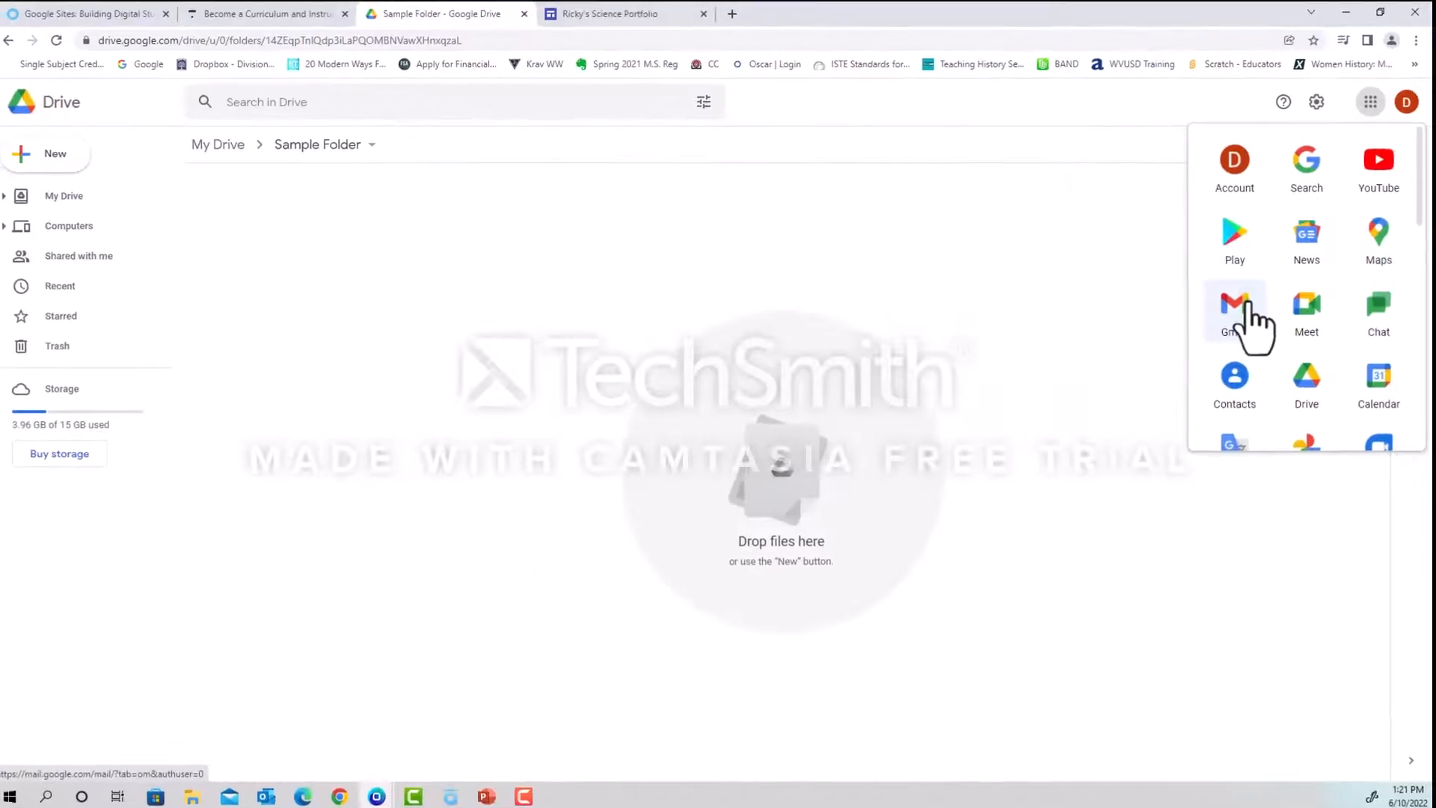
scroll(1272, 314, down, 5)
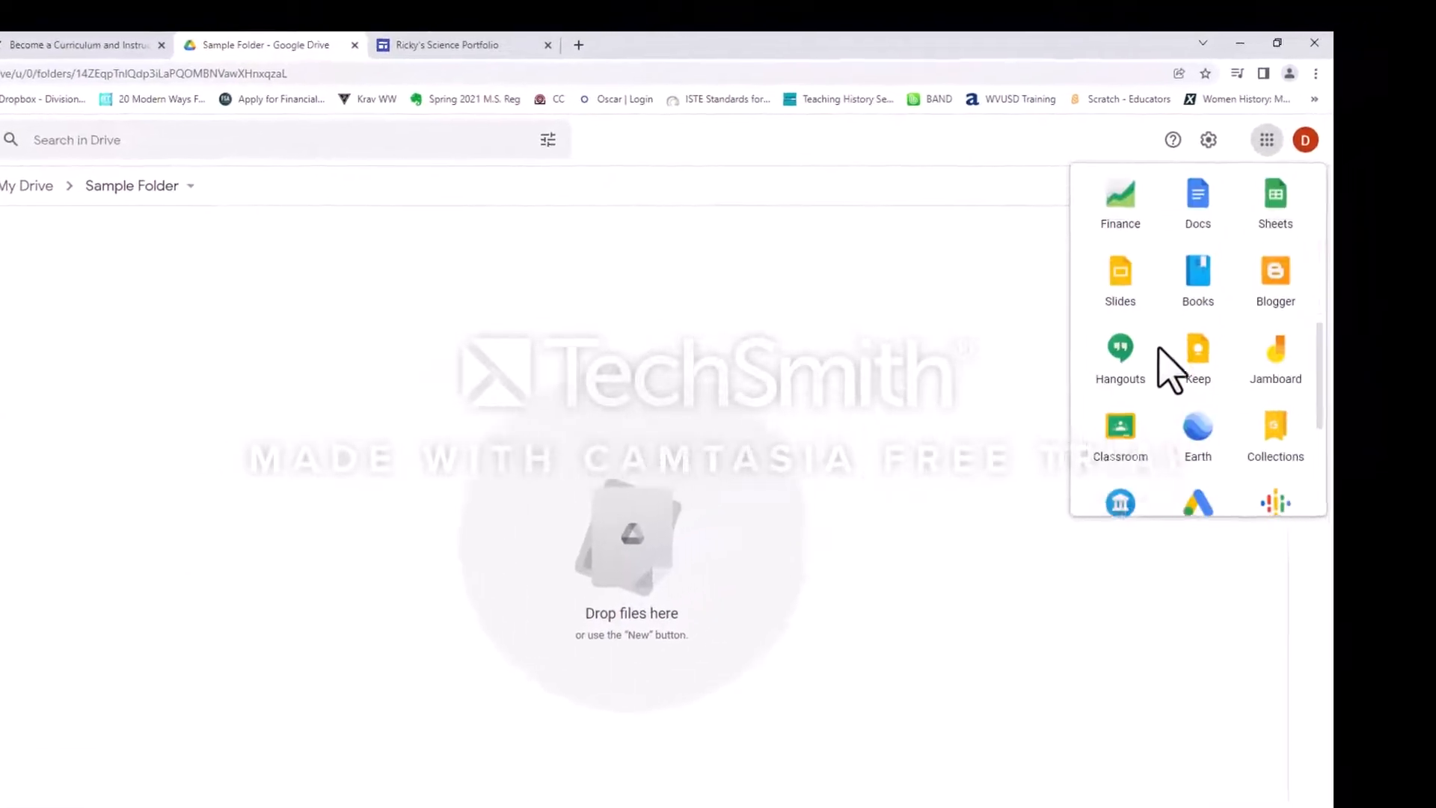
scroll(1159, 350, down, 2)
scroll(1107, 385, up, 8)
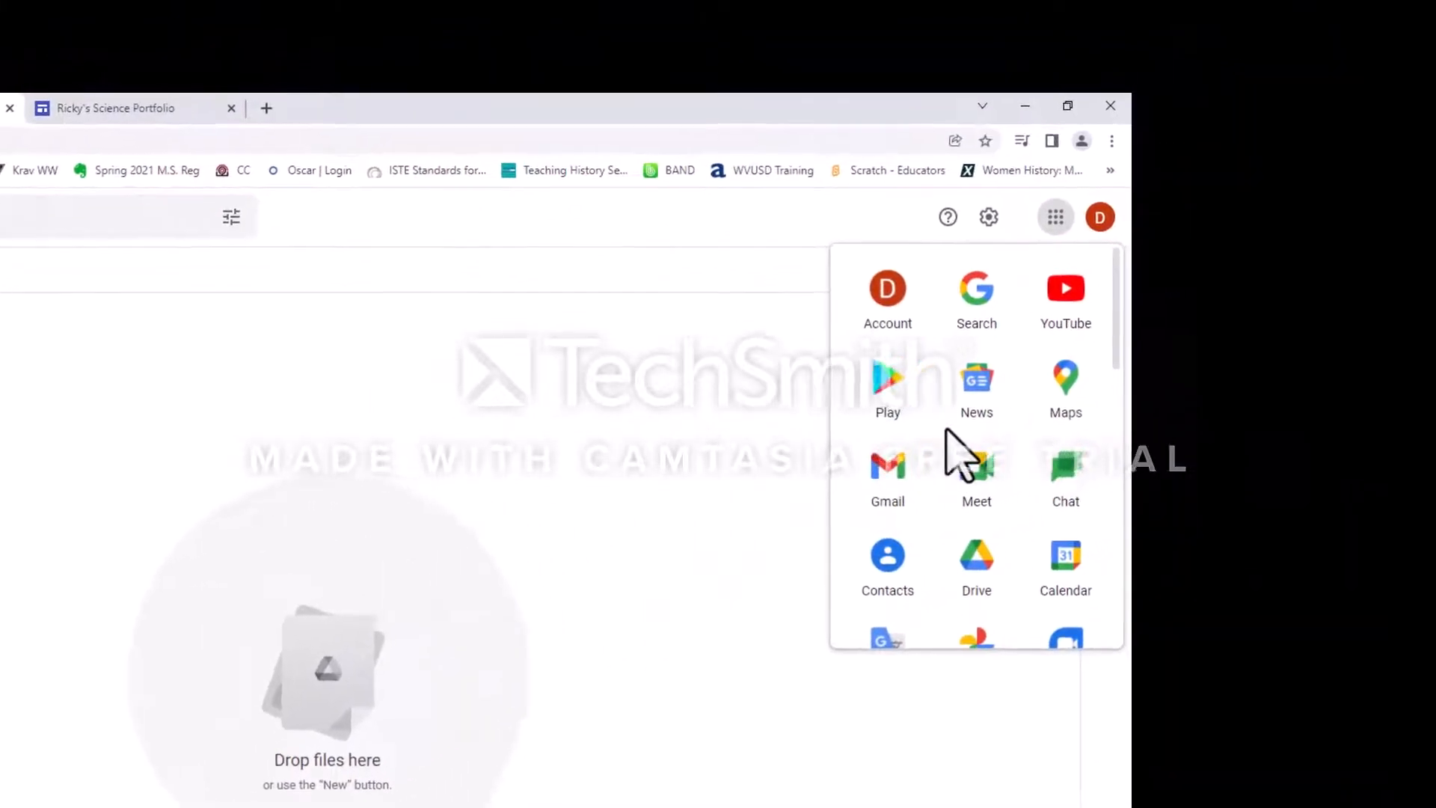
click(581, 494)
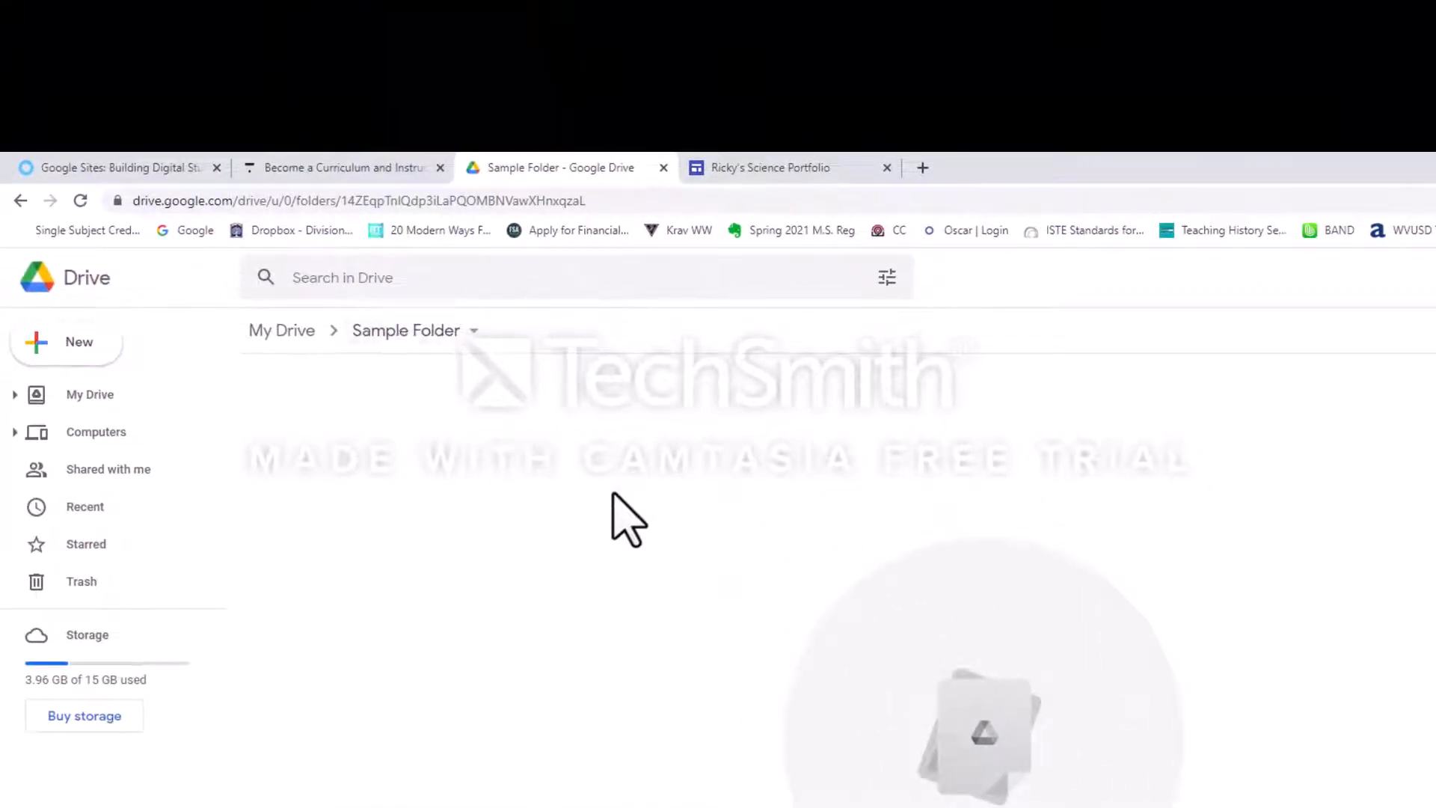
Create a new Google Sites site inside the Sample Folder in Drive.
right_click(697, 515)
mouse_move(860, 784)
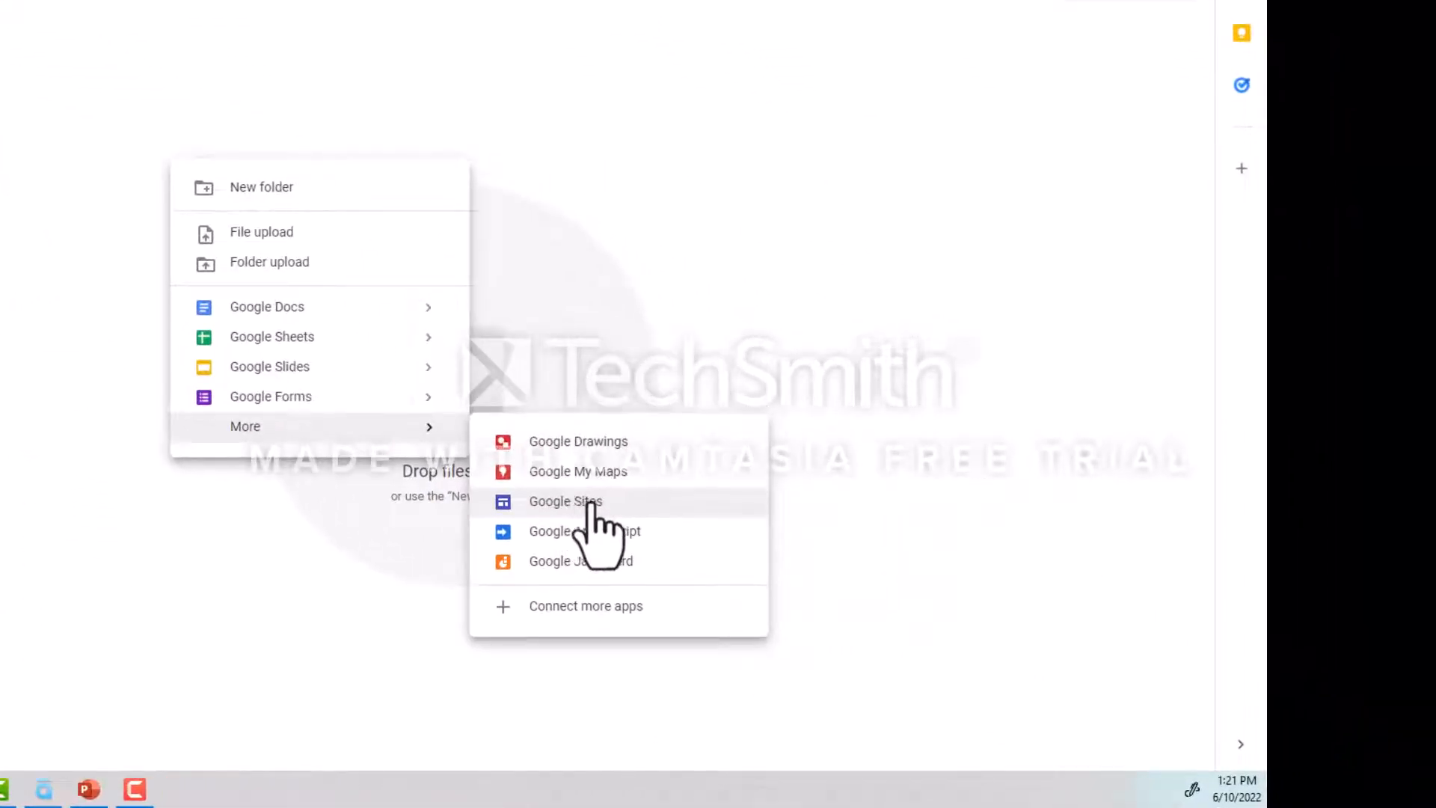
click(591, 503)
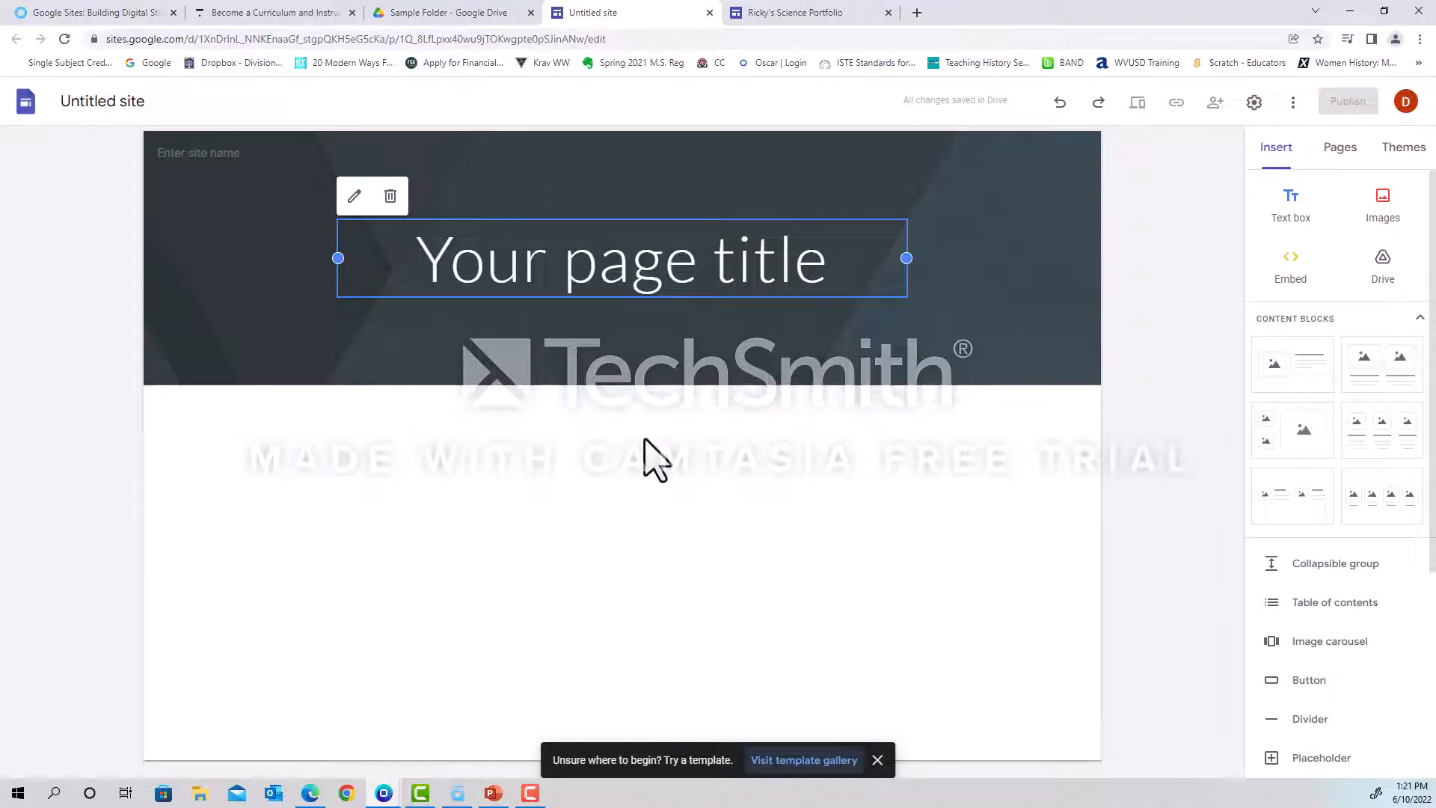
Name the site document with the student's first name in possessive form followed by "Science Portfolio".
mouse_move(293, 259)
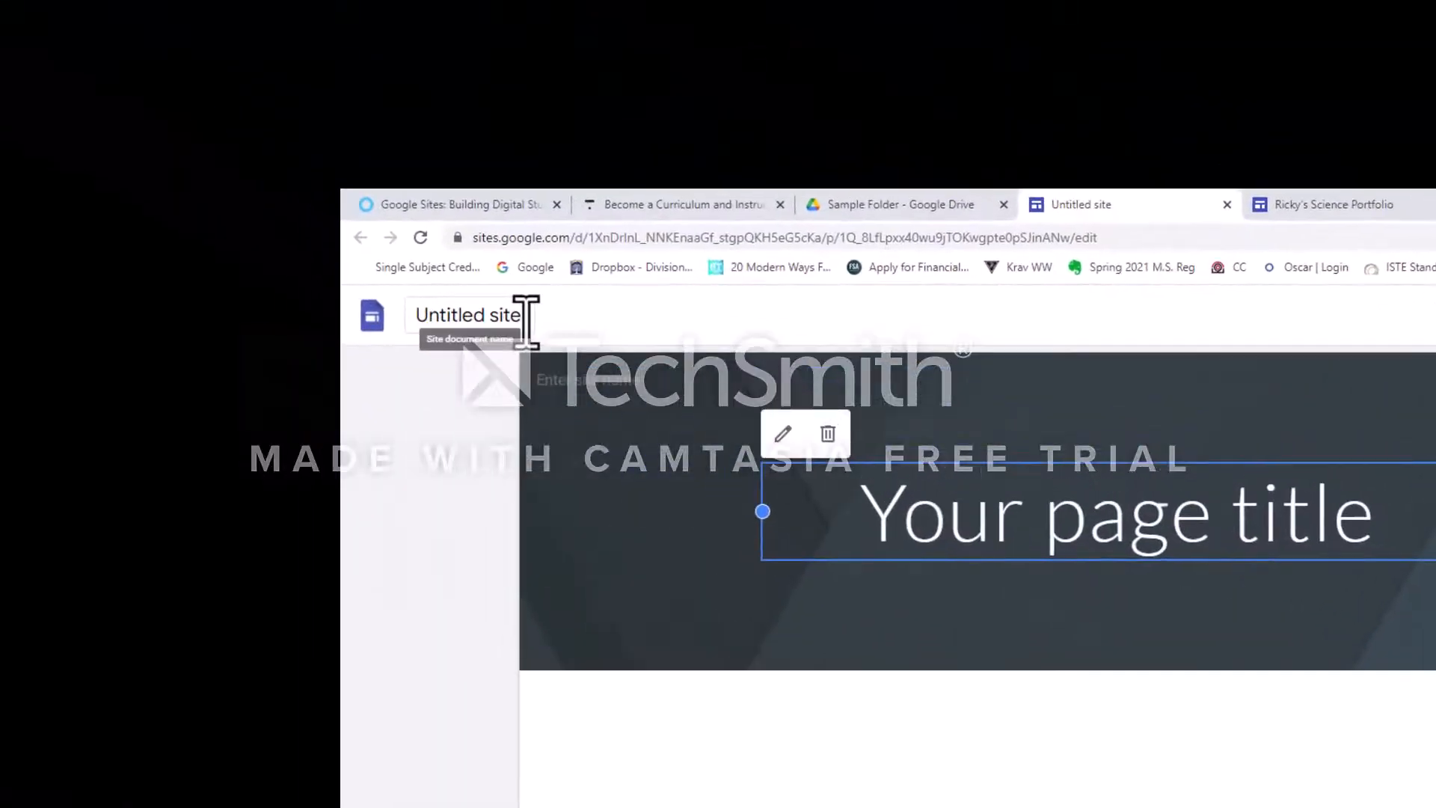
click(149, 107)
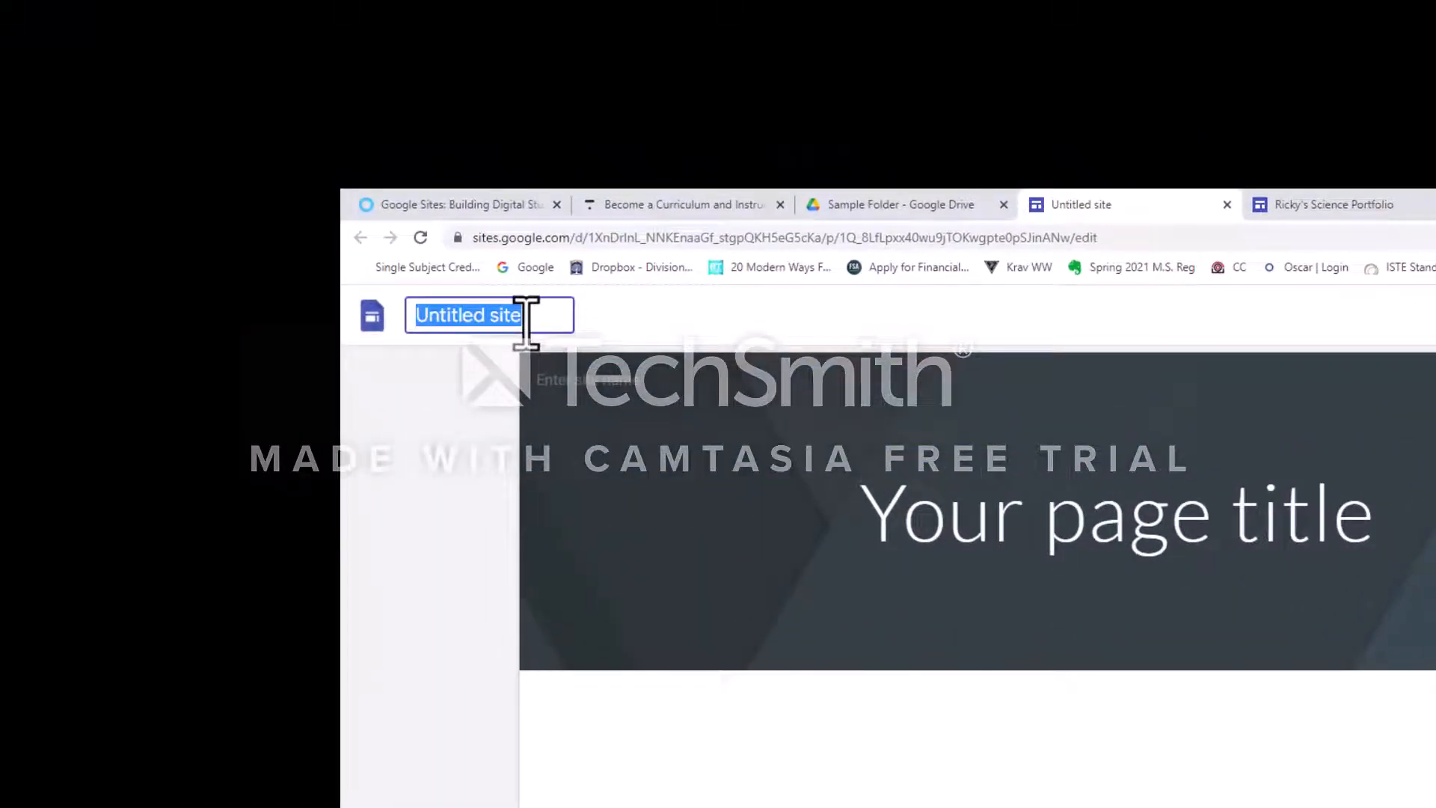
key(BackSpace)
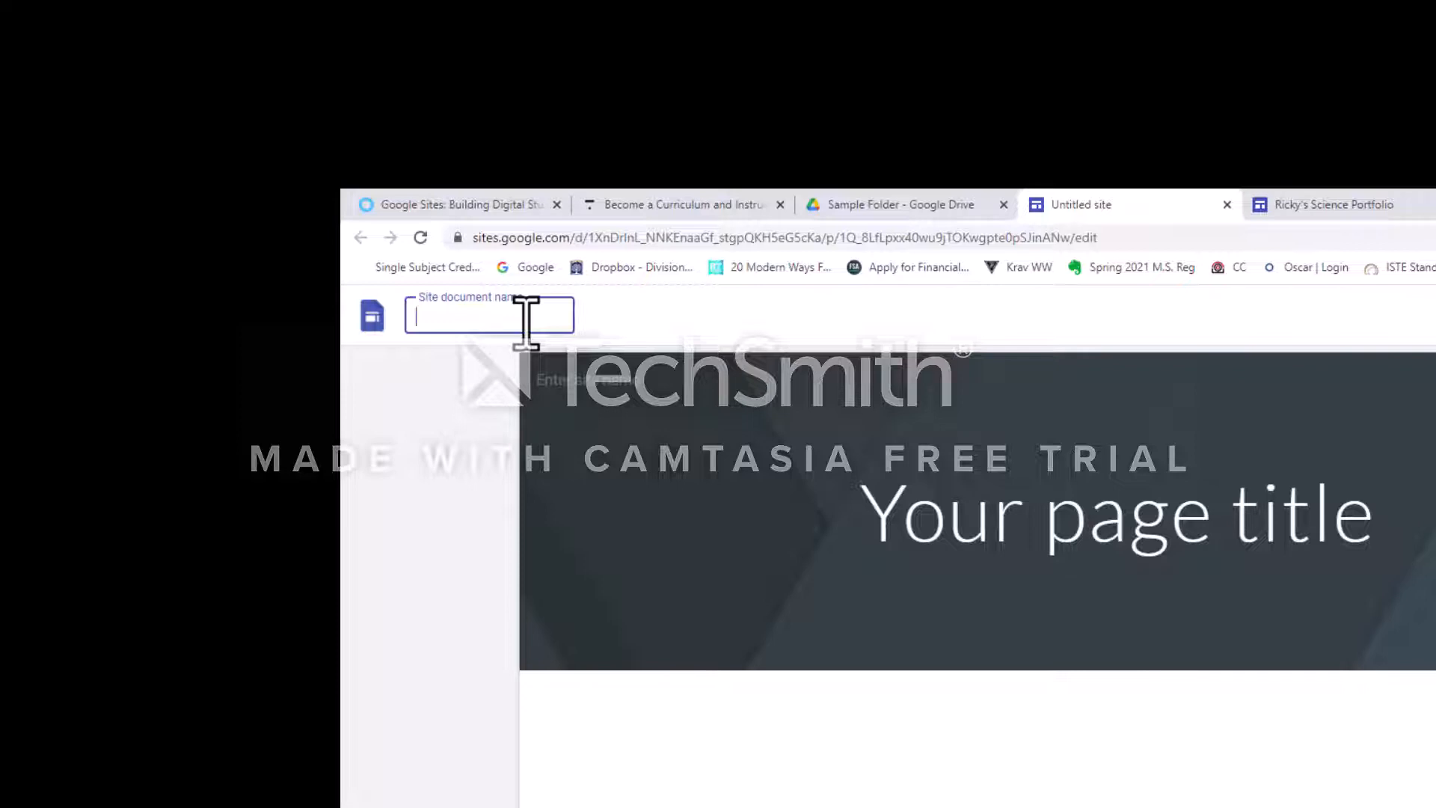
text(Ricky)
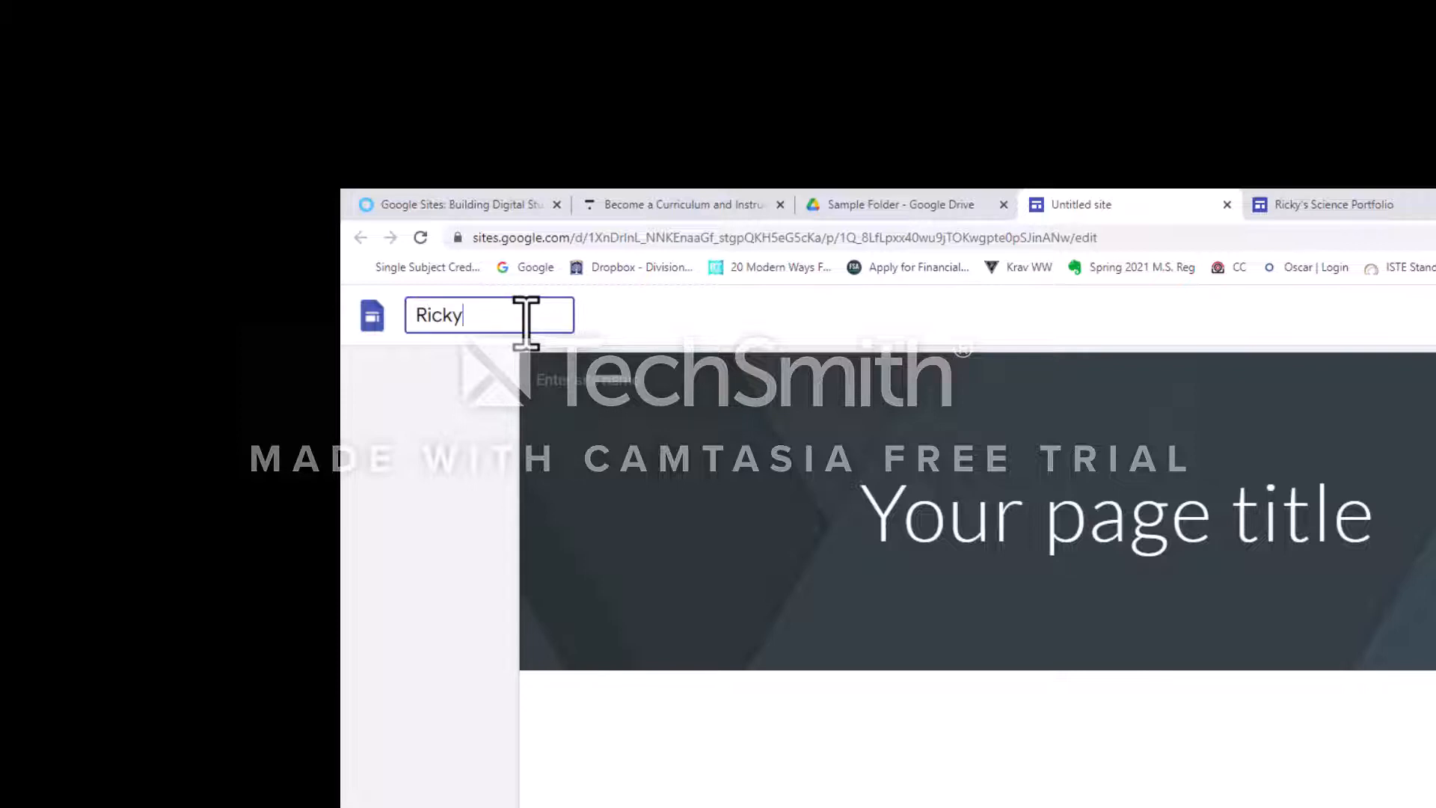
text('s)
text(Science Portfolio)
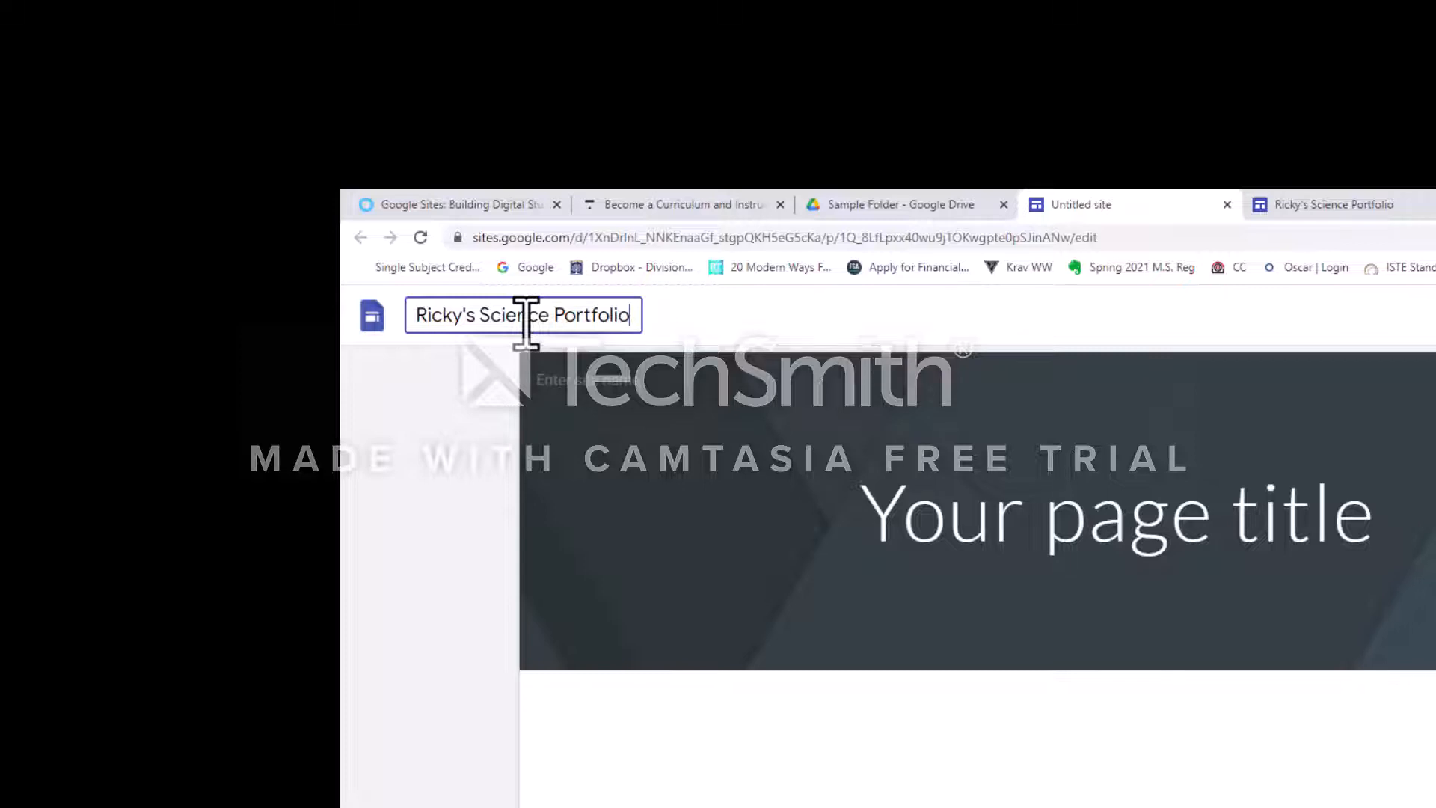
Reword the site document name after the student's first name to "Science e-Portfolio".
key(BackSpace)
key(BackSpace)
key(BackSpace)
key(BackSpace)
key(BackSpace)
key(BackSpace)
key(BackSpace)
key(BackSpace)
key(BackSpace)
key(BackSpace)
key(BackSpace)
key(BackSpace)
key(BackSpace)
key(BackSpace)
key(BackSpace)
key(BackSpace)
key(BackSpace)
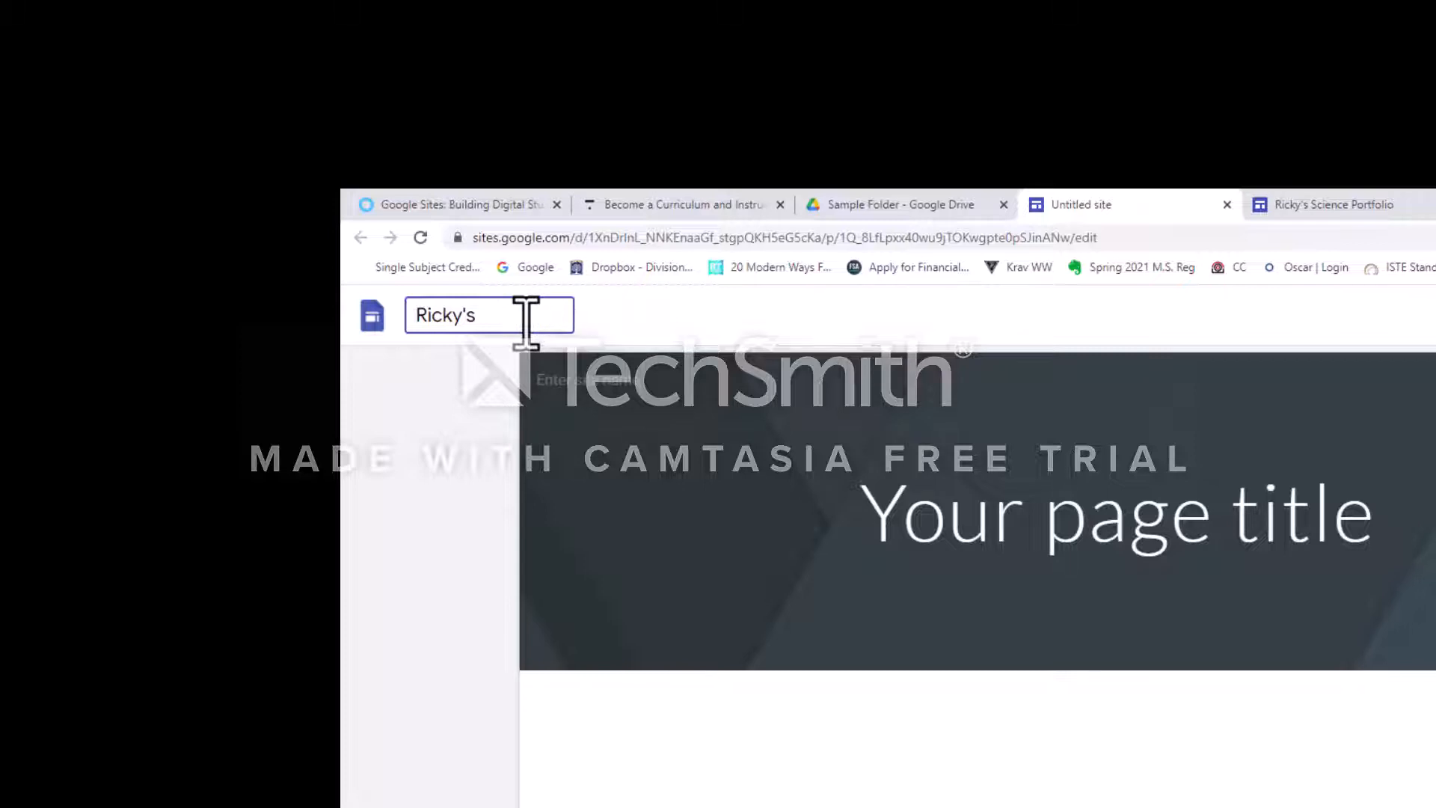
text(Science e-Portfol)
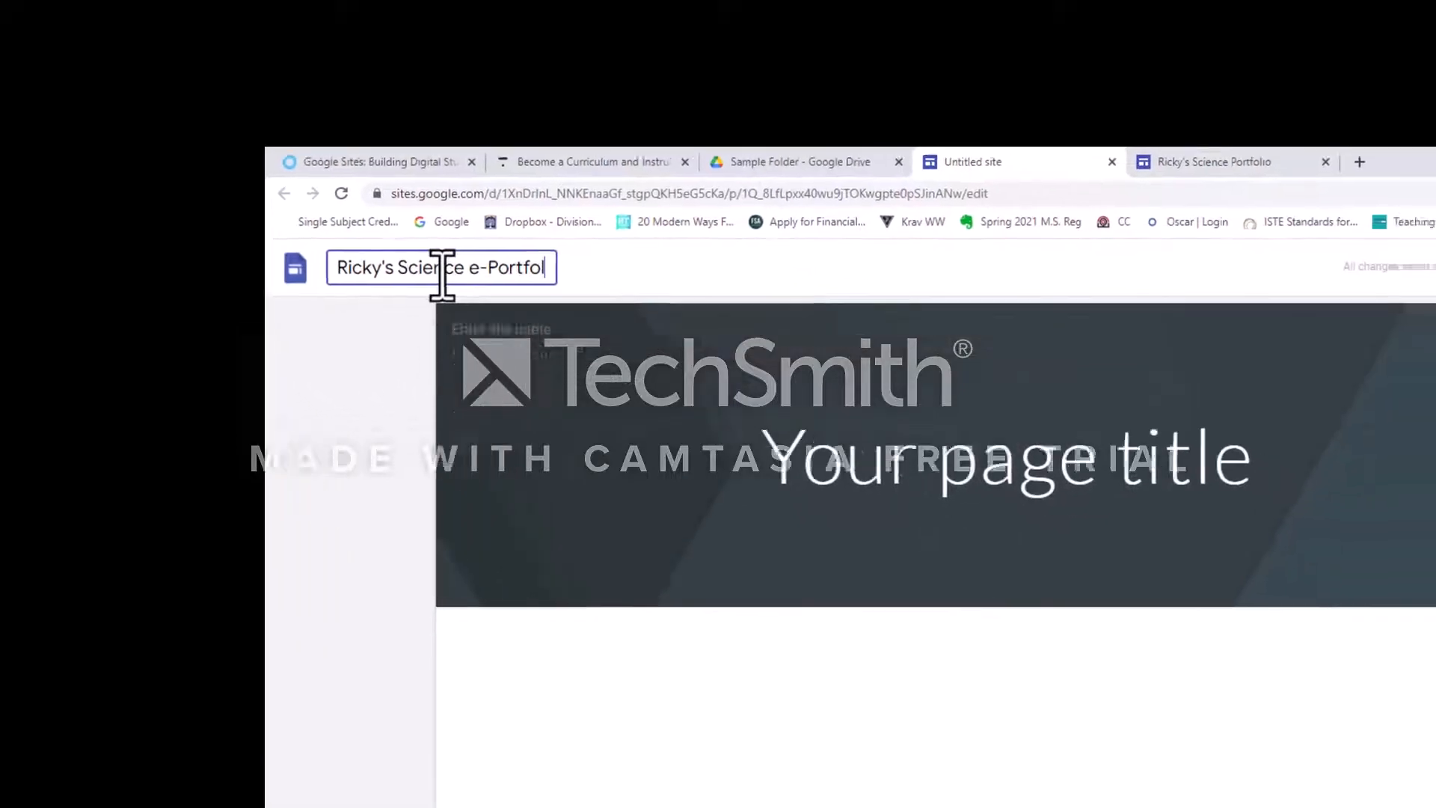
text(io)
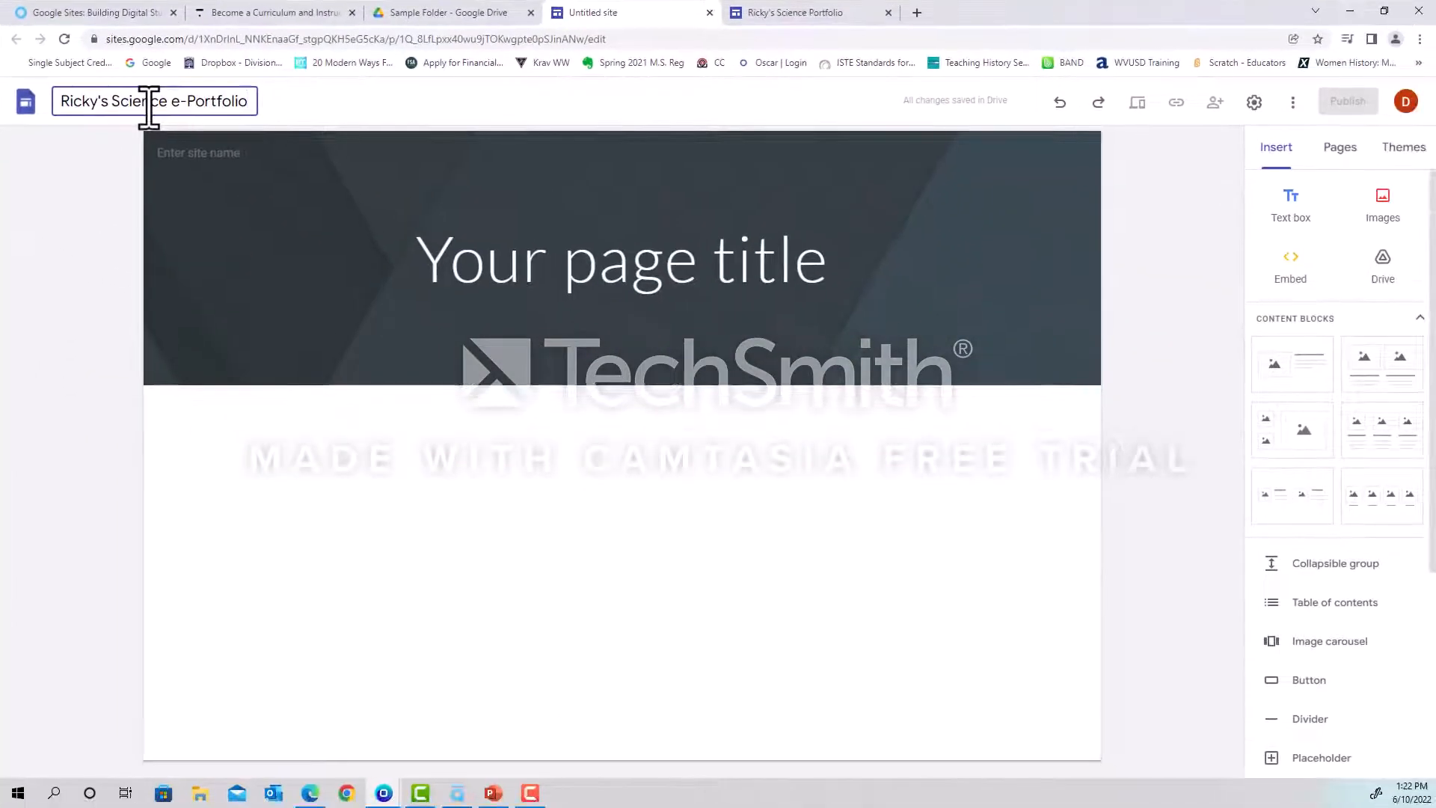
key(Return)
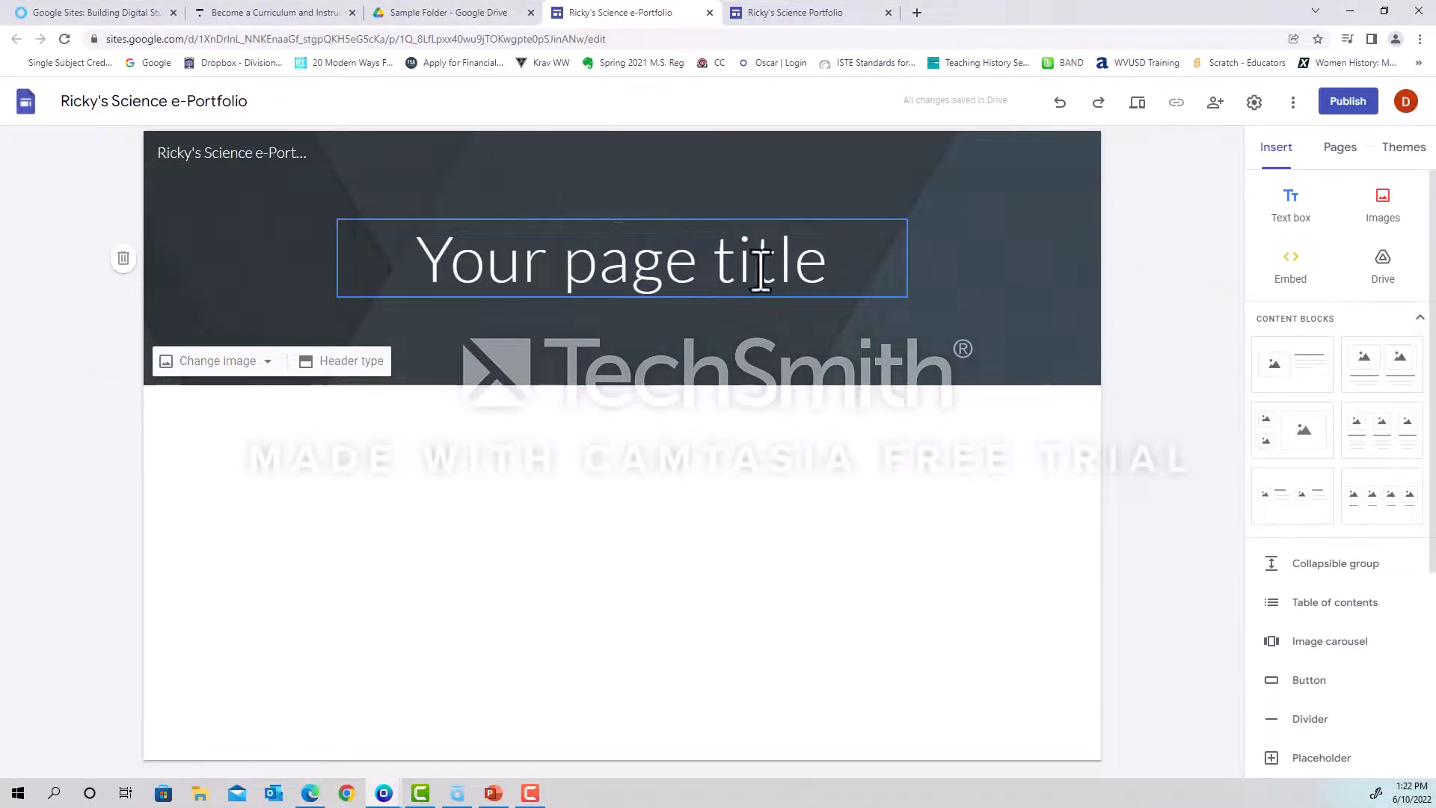
Replace the placeholder page title in the header with "Science e-Portfolio".
click(835, 268)
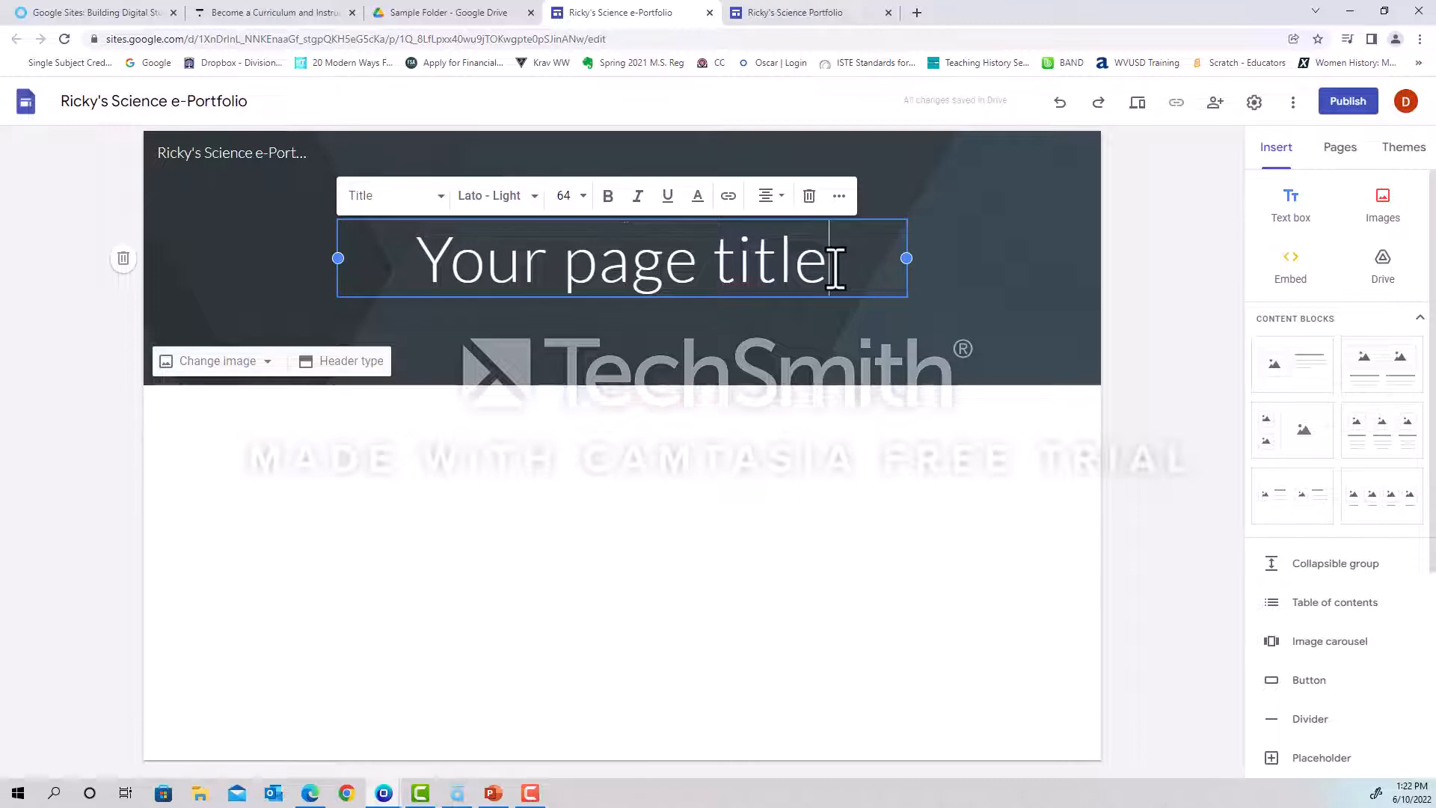
key(BackSpace)
key(BackSpace)
key(BackSpace)
key(BackSpace)
key(BackSpace)
key(BackSpace)
key(BackSpace)
key(BackSpace)
key(BackSpace)
key(BackSpace)
key(BackSpace)
key(BackSpace)
key(BackSpace)
key(BackSpace)
key(BackSpace)
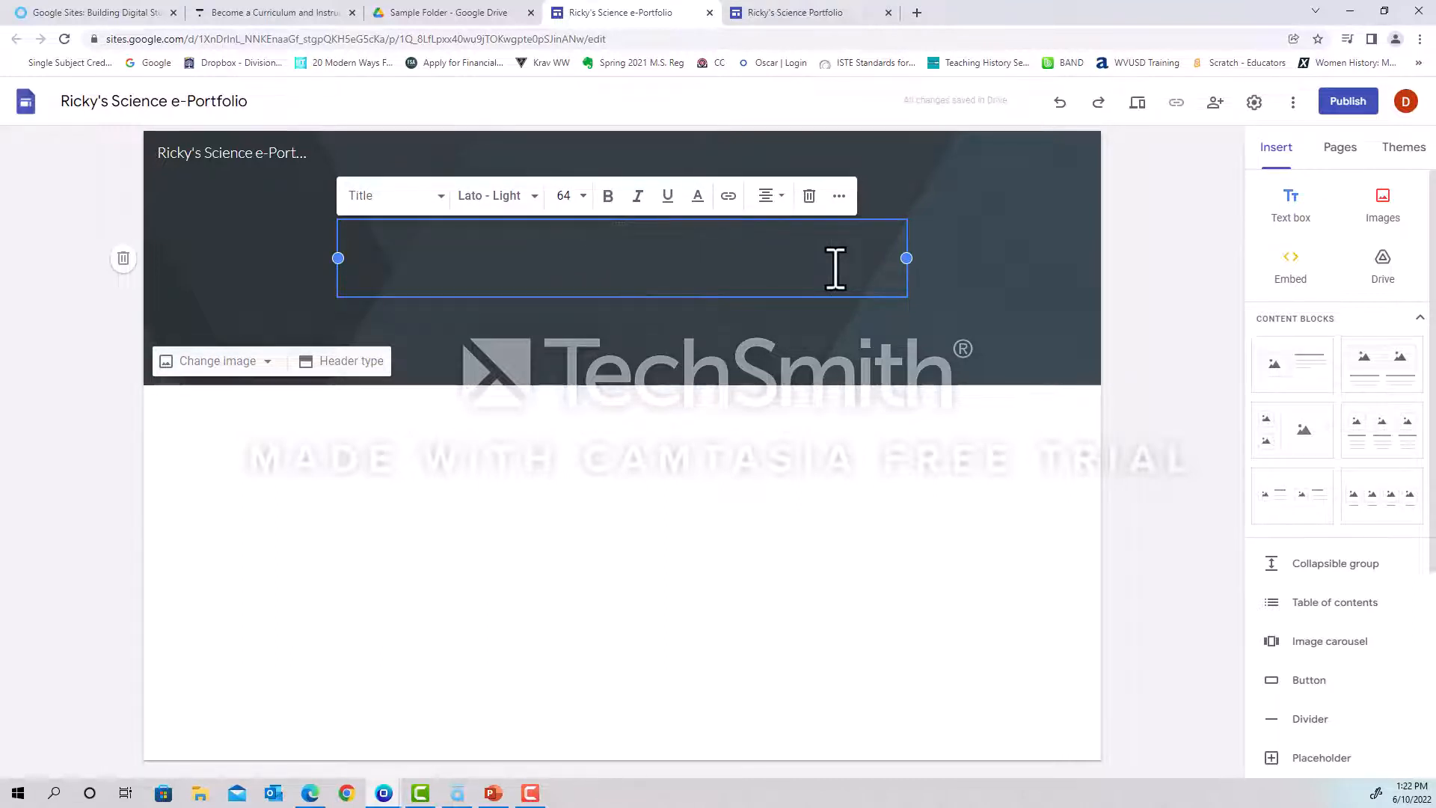
text(S)
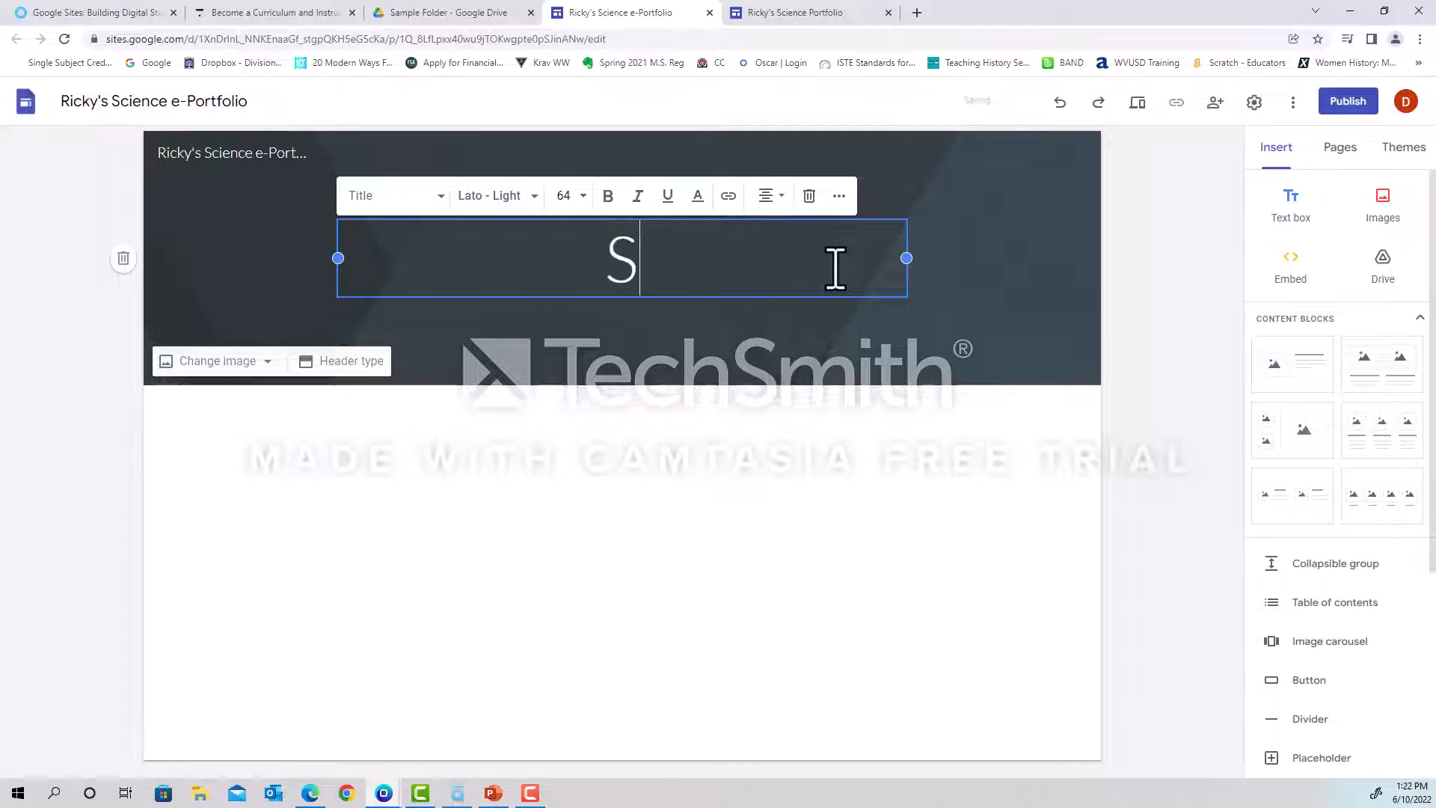
text(cience e-Po)
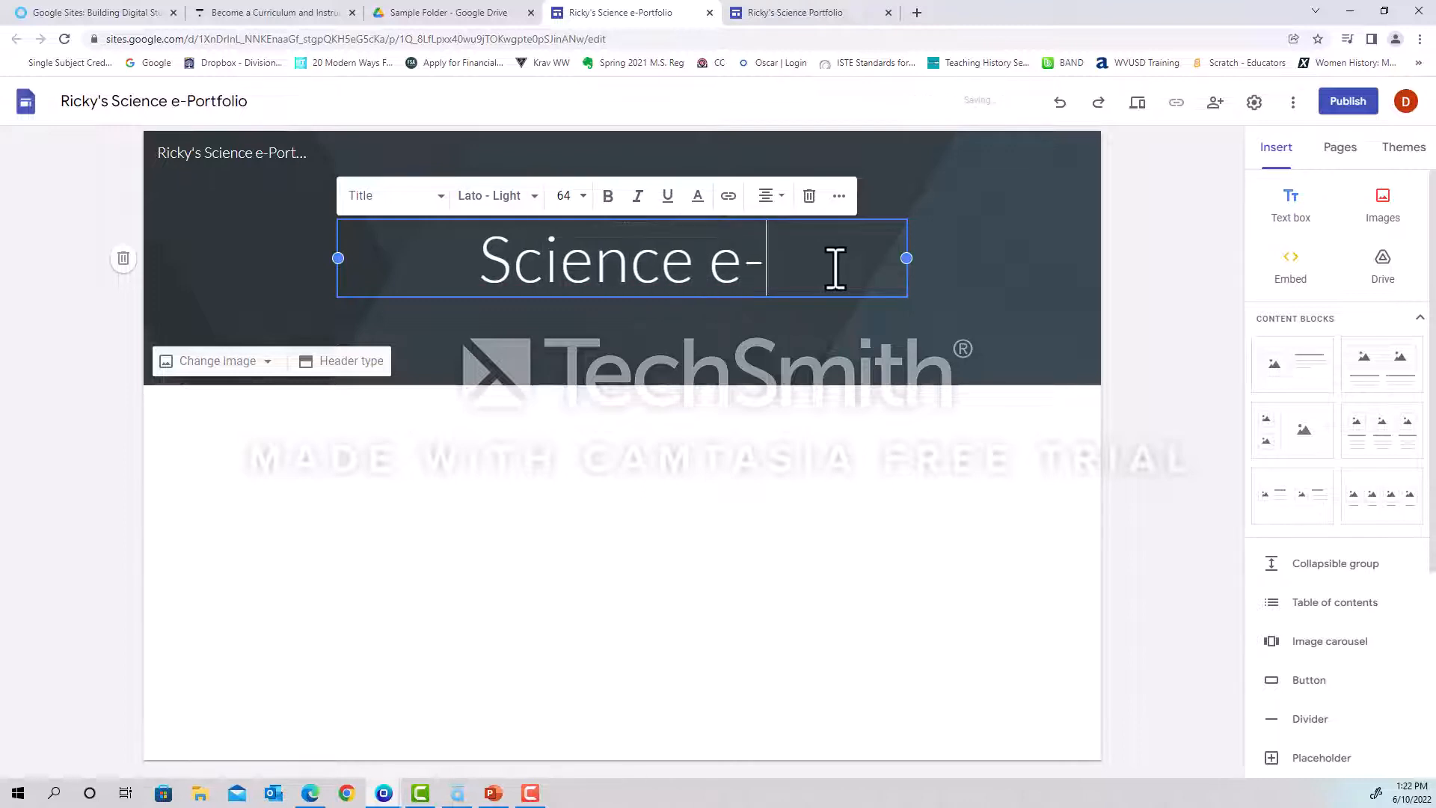
text(rtfolio)
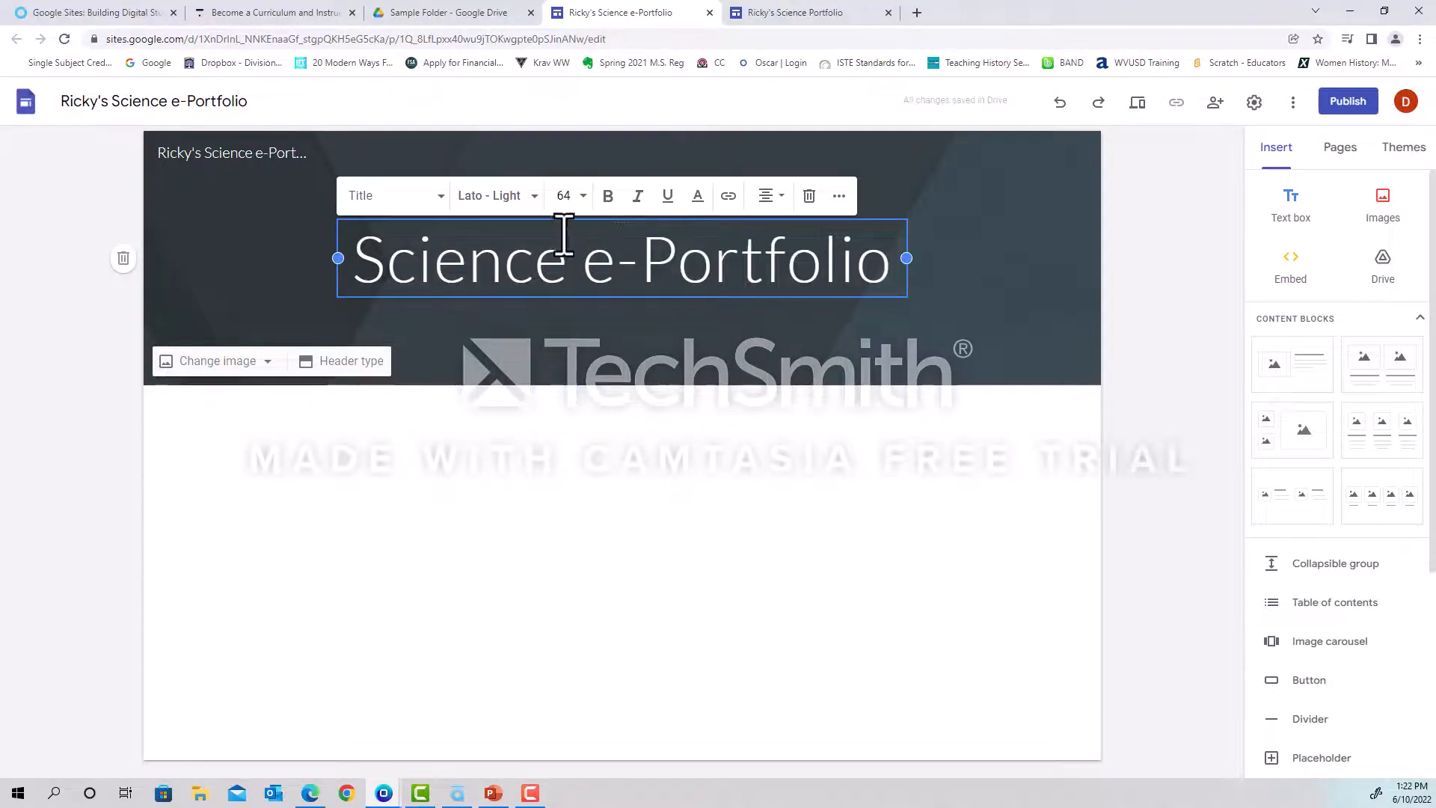
click(520, 196)
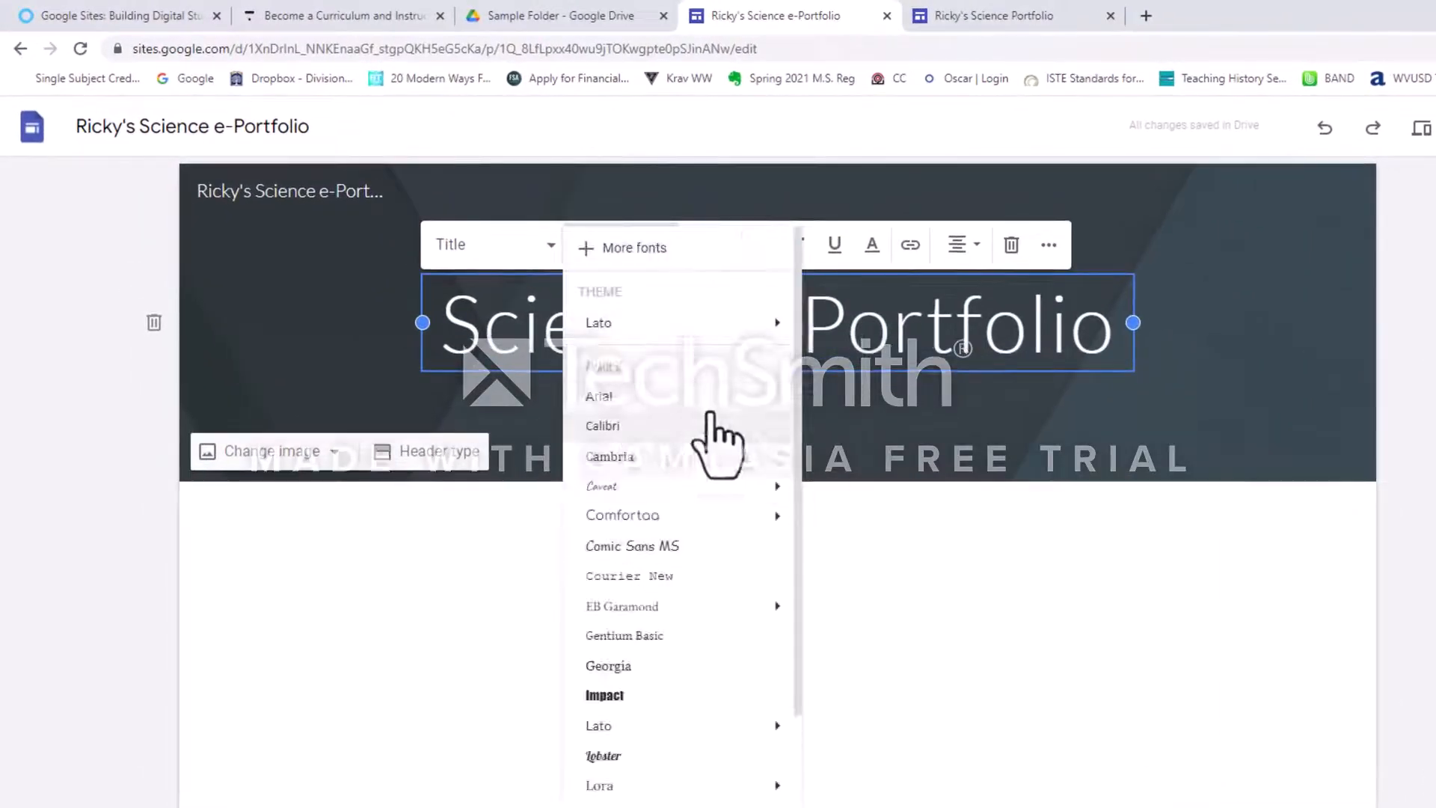
click(987, 599)
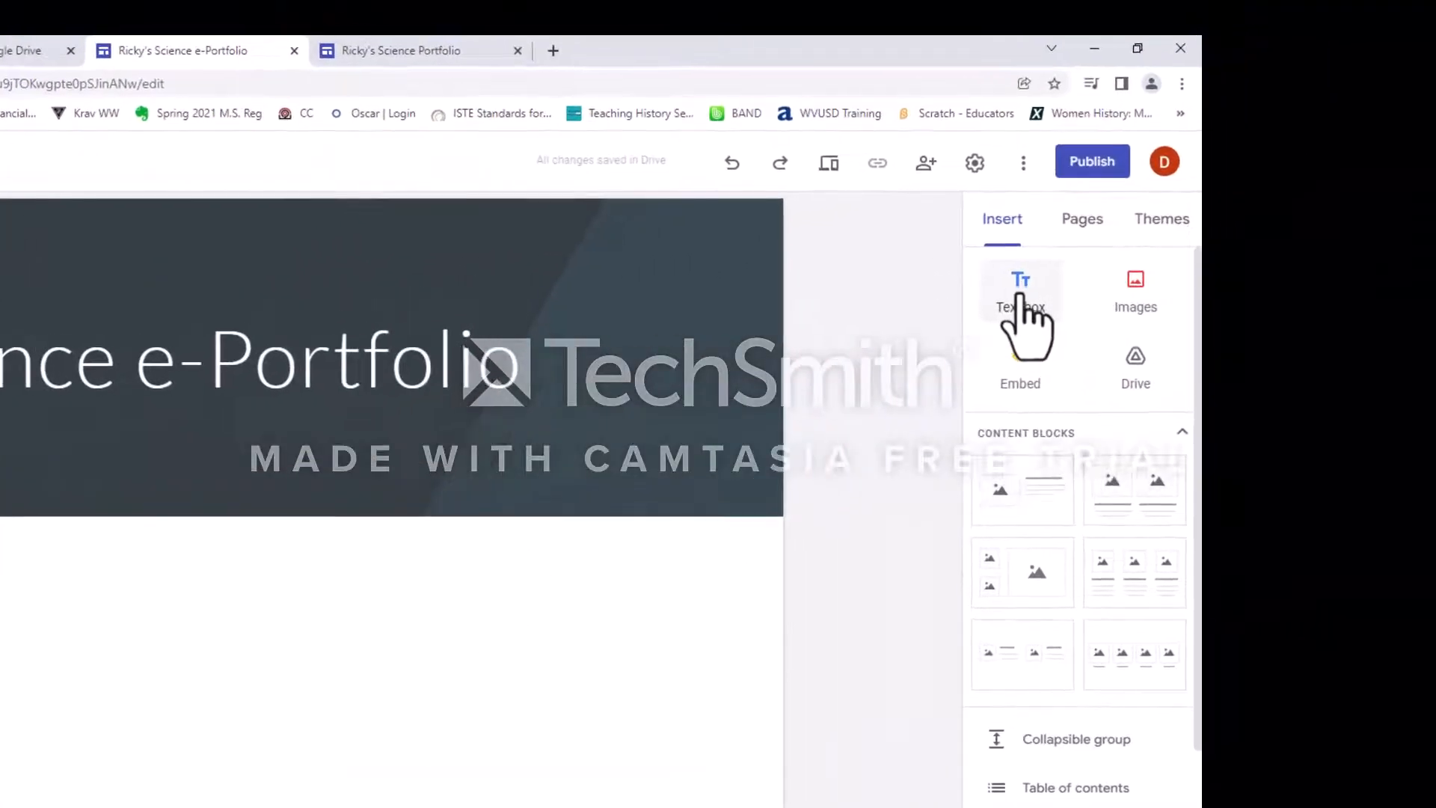
Add a text box below the header giving the student's first name, a blank line for the surname, and "and this is my e-portfolio for 7th grade science".
click(1021, 296)
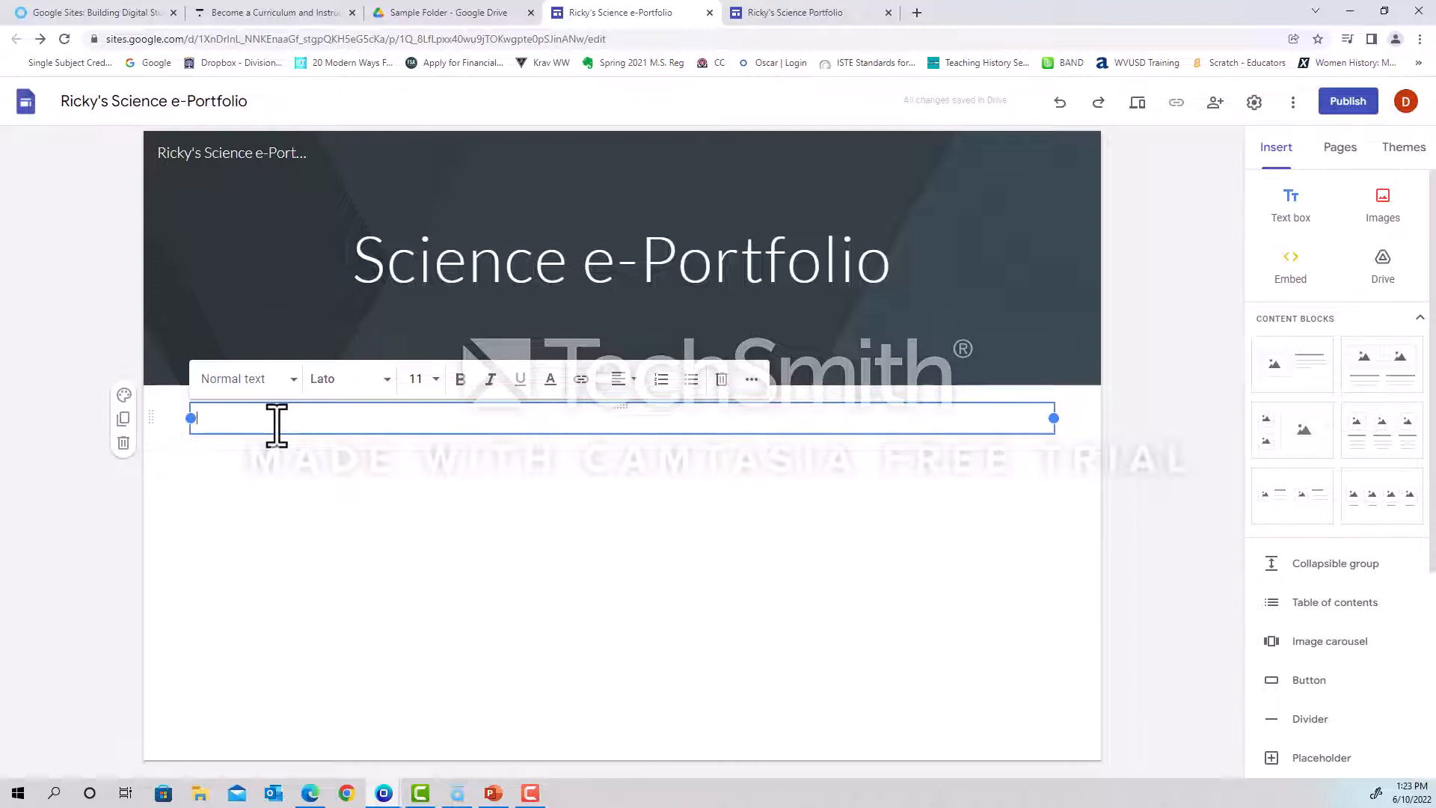
text(My name is Ricky ______)
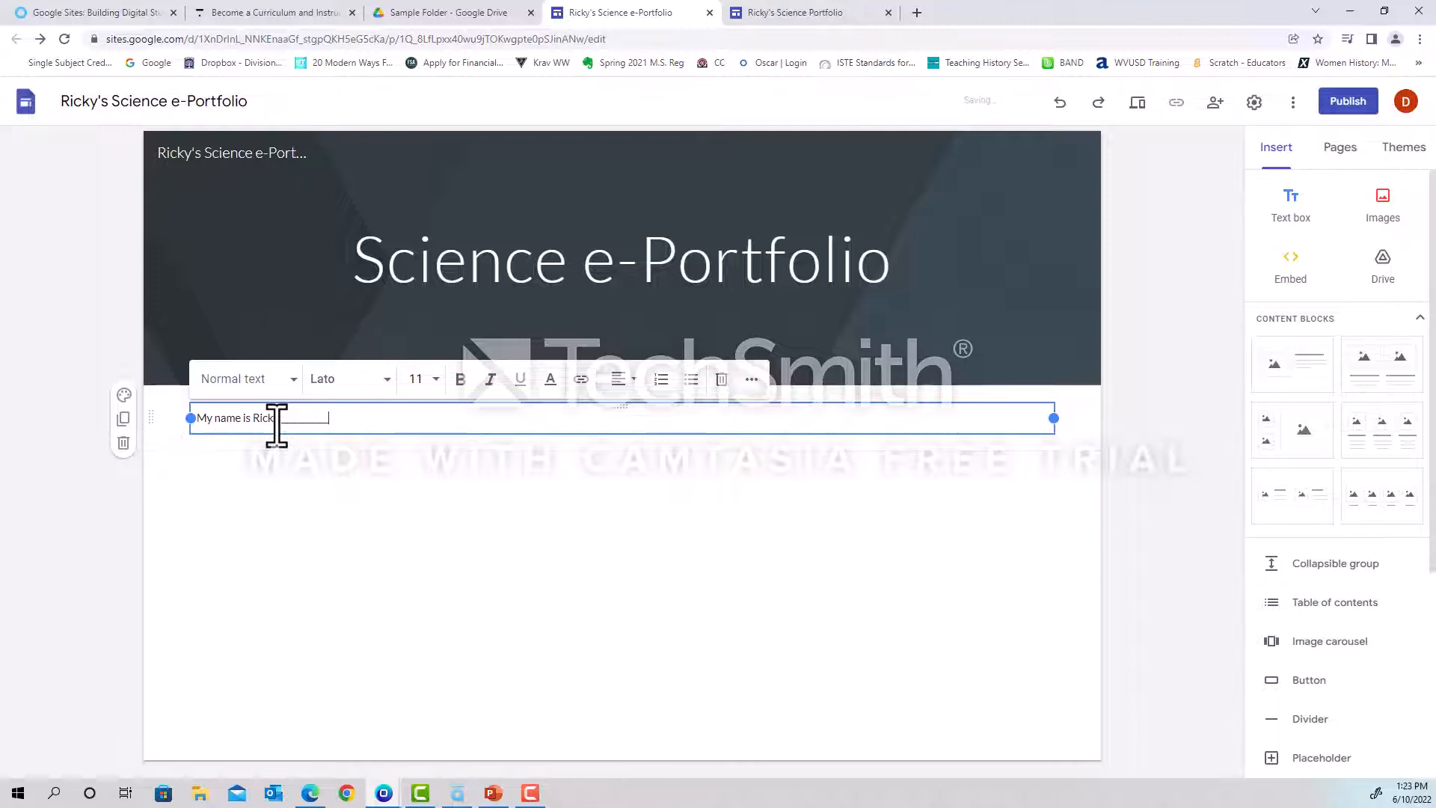
text(_____ and this is my e-portfolio for 7th grade science)
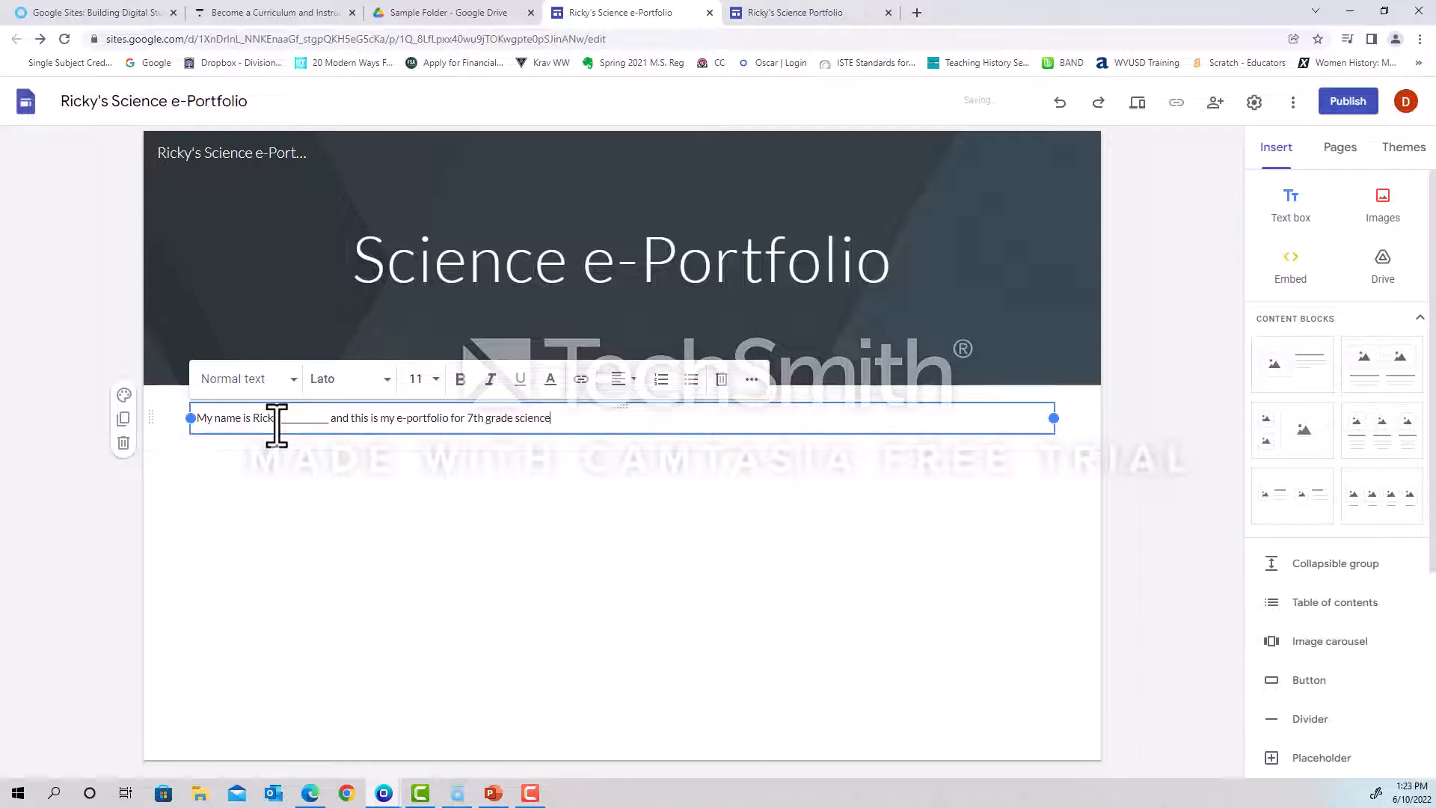
text(. The purpose of this portfolio is to...)
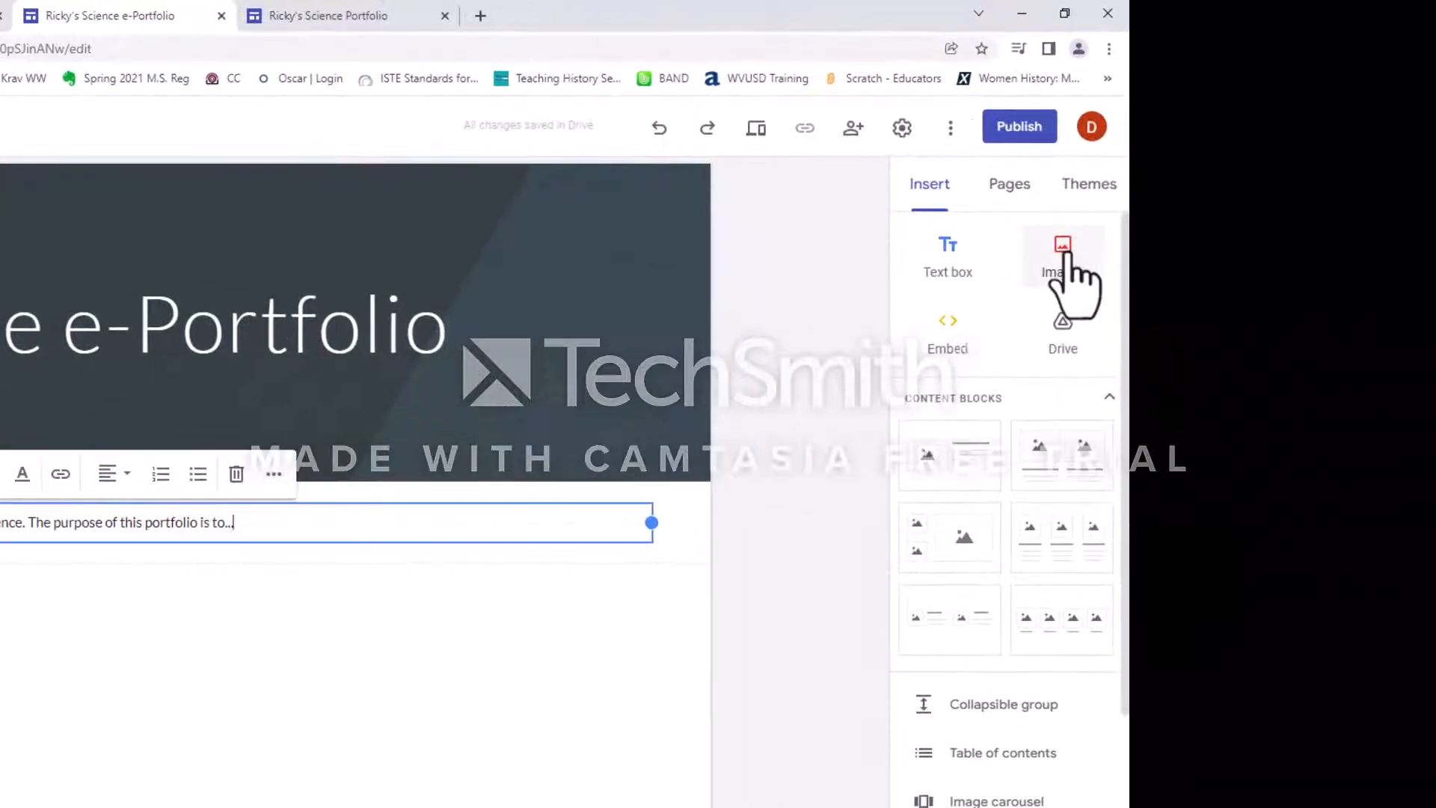
Extend the introduction text with a second sentence, "The purpose of this portfolio is to...".
click(1384, 202)
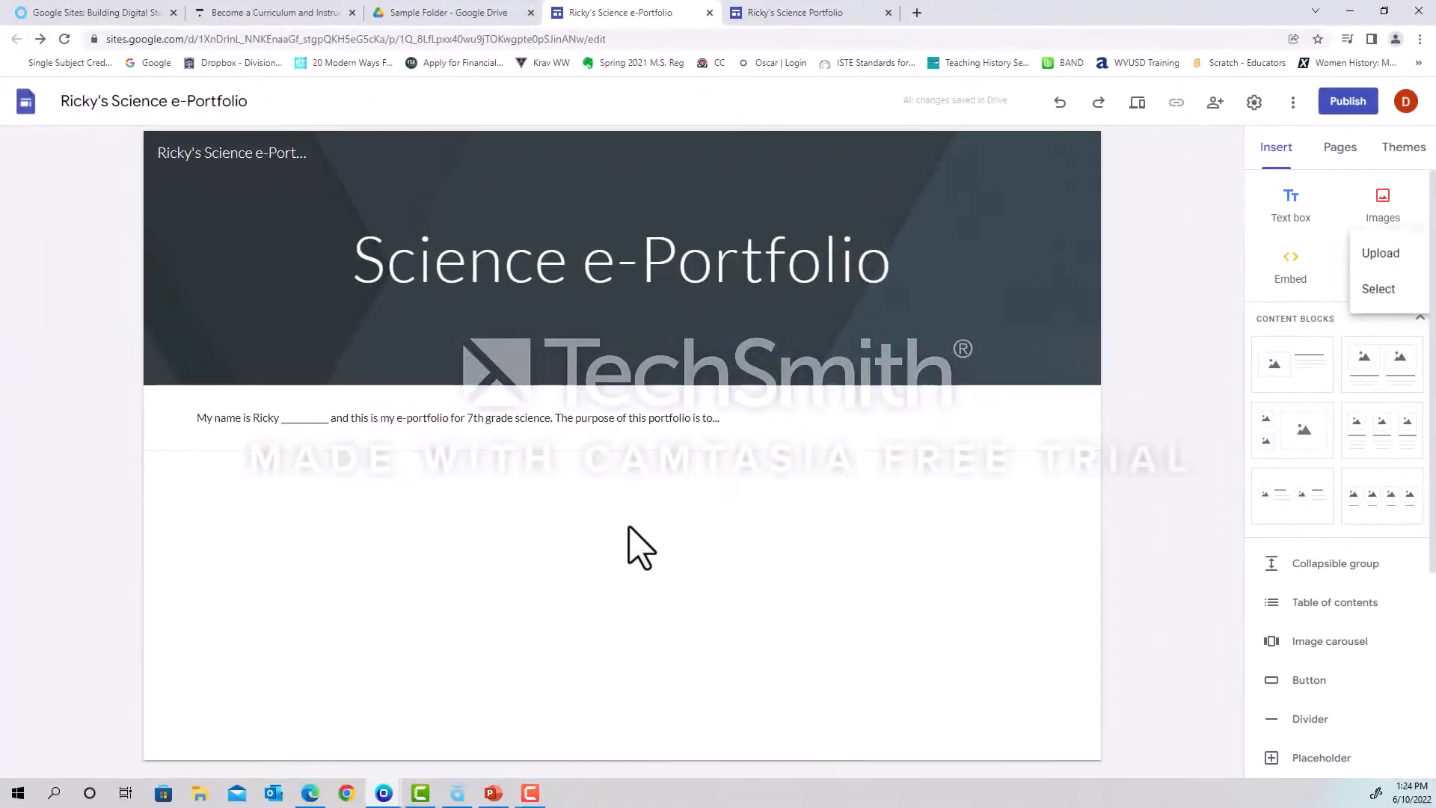
click(406, 583)
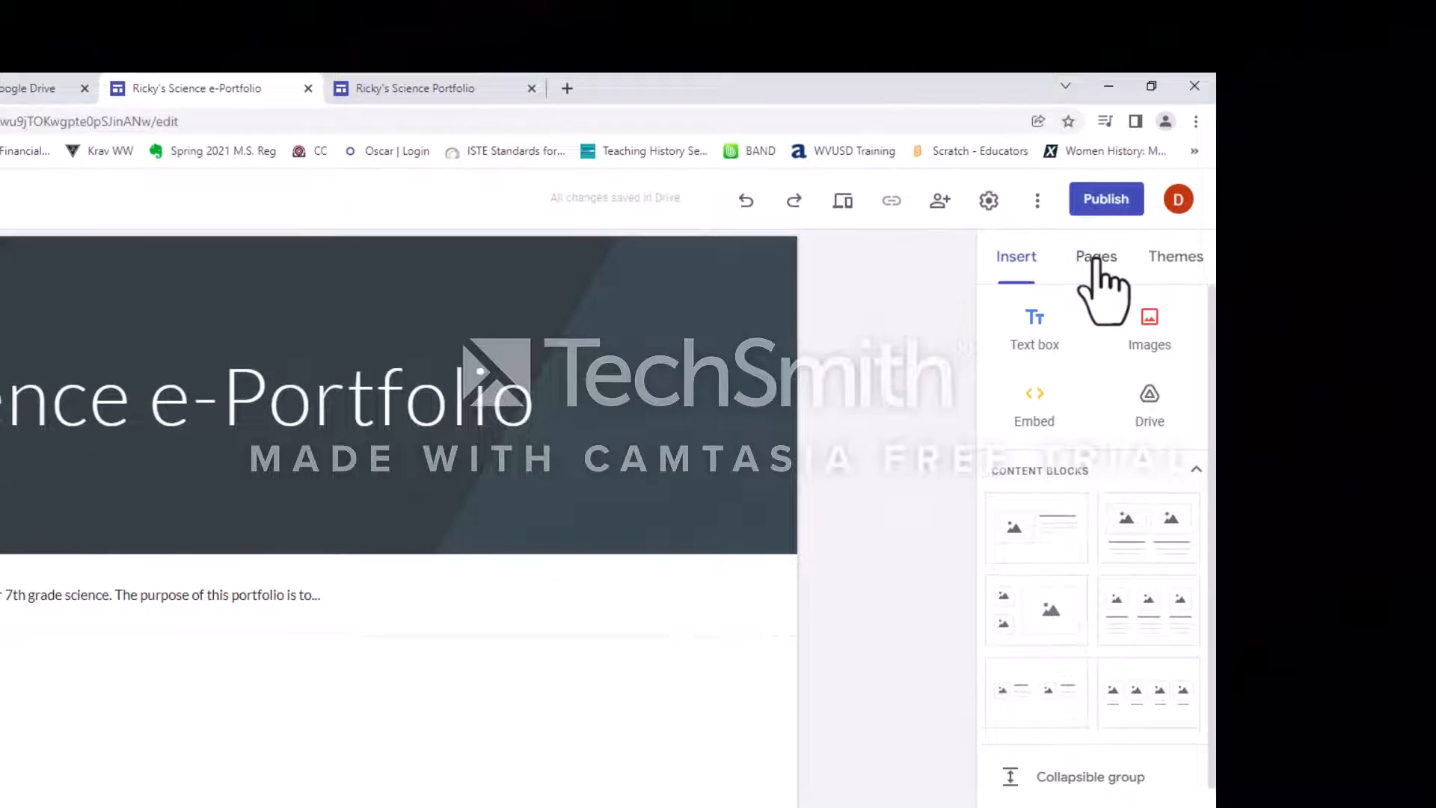
Add a new page named "Labs" to the site.
click(1094, 258)
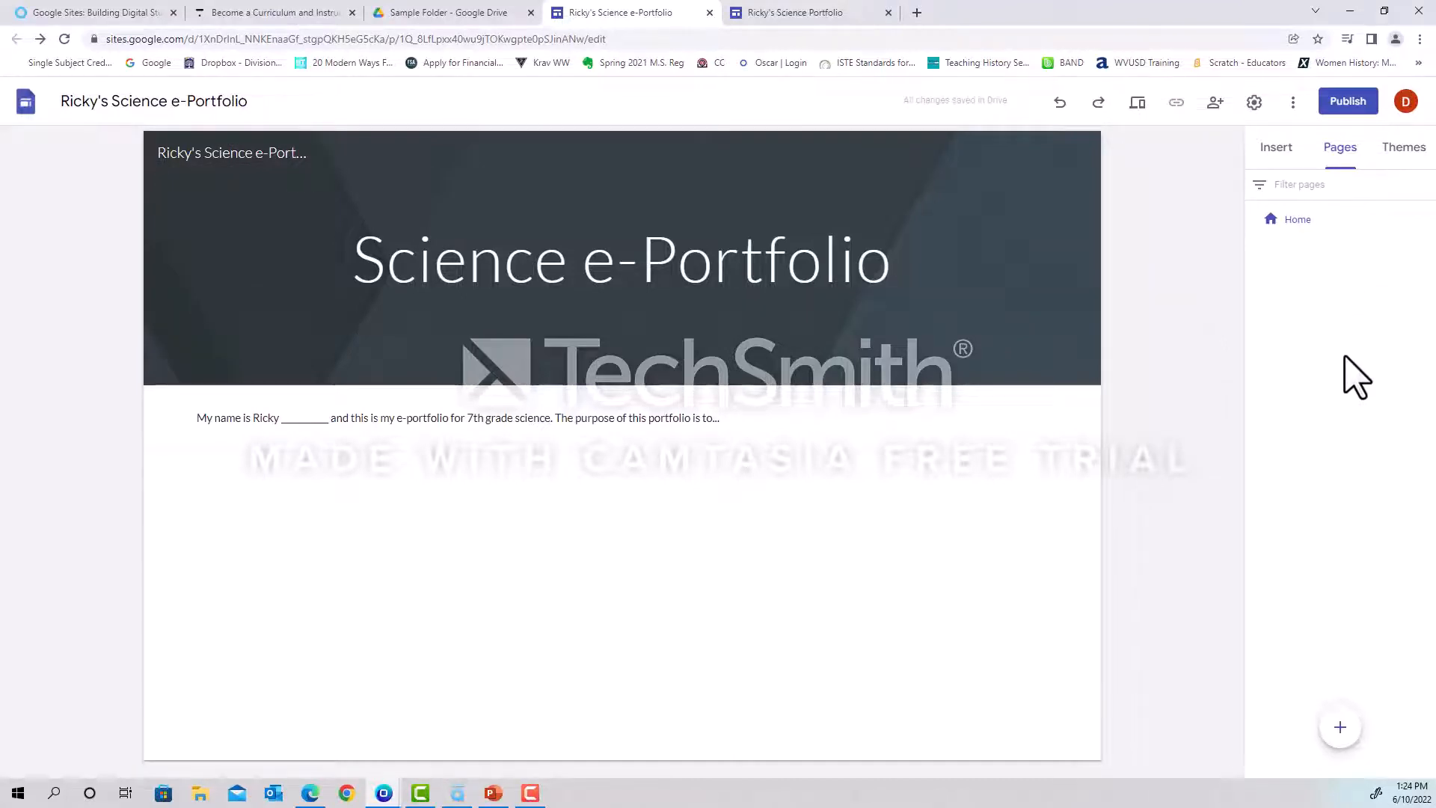
mouse_move(1340, 722)
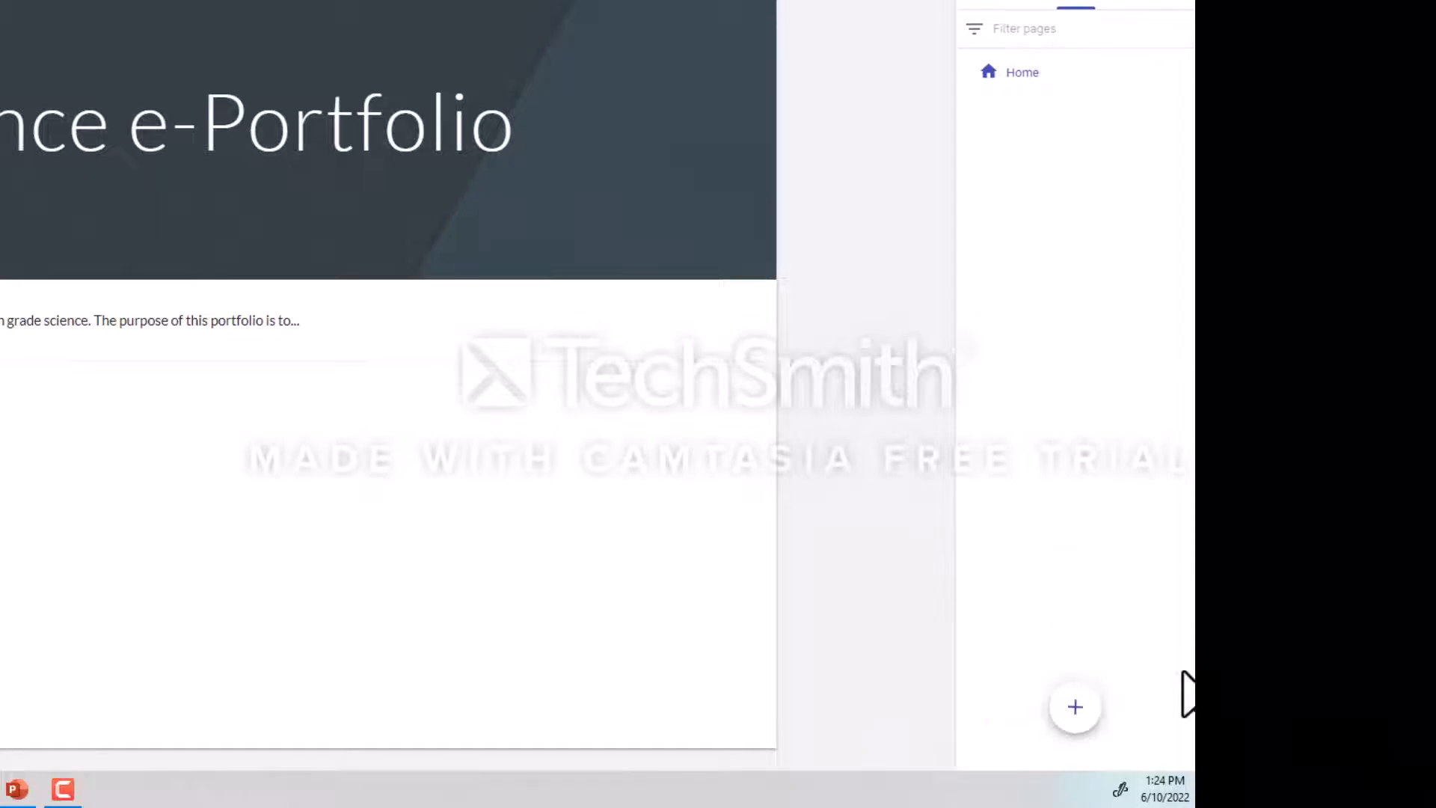
mouse_move(1075, 707)
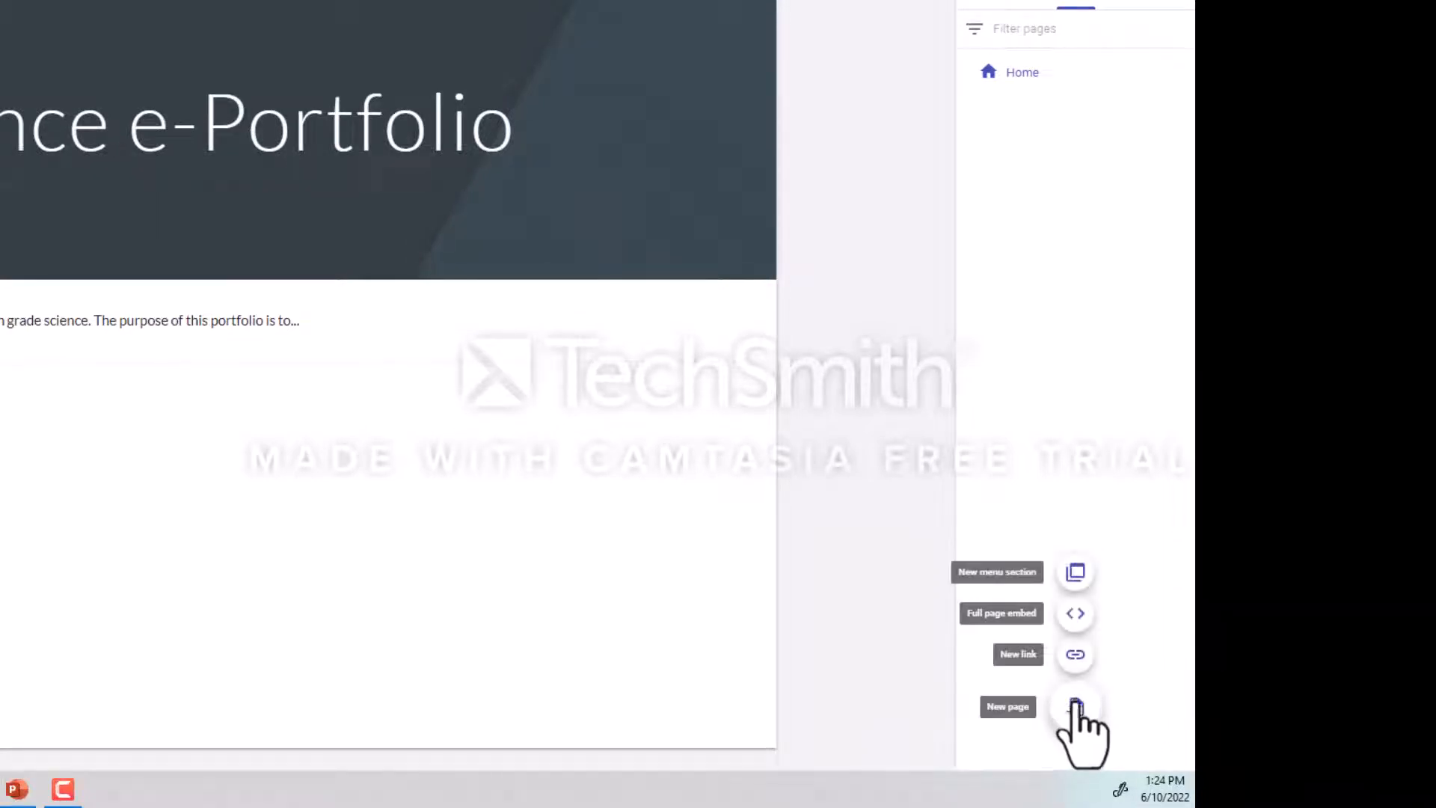
click(1076, 705)
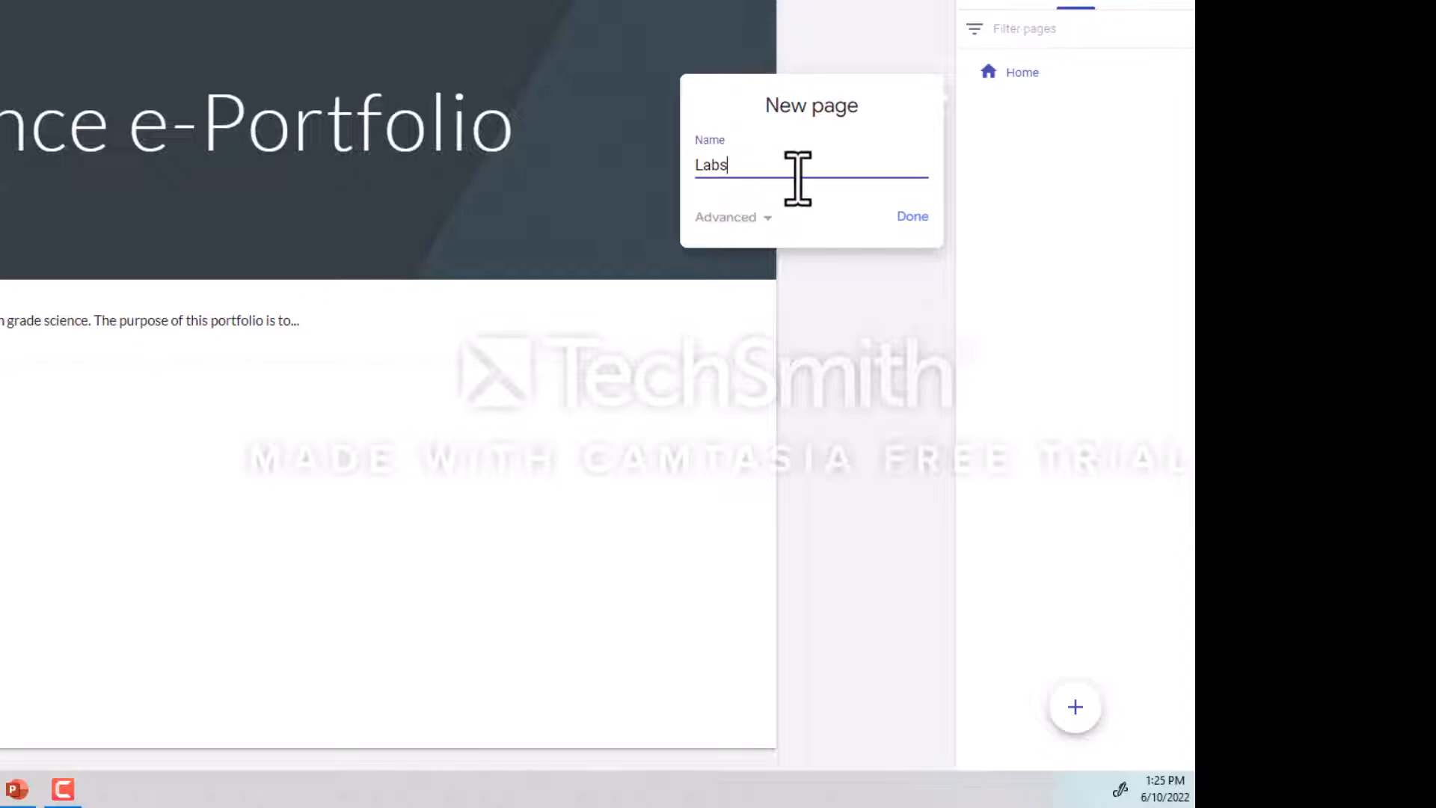
click(909, 216)
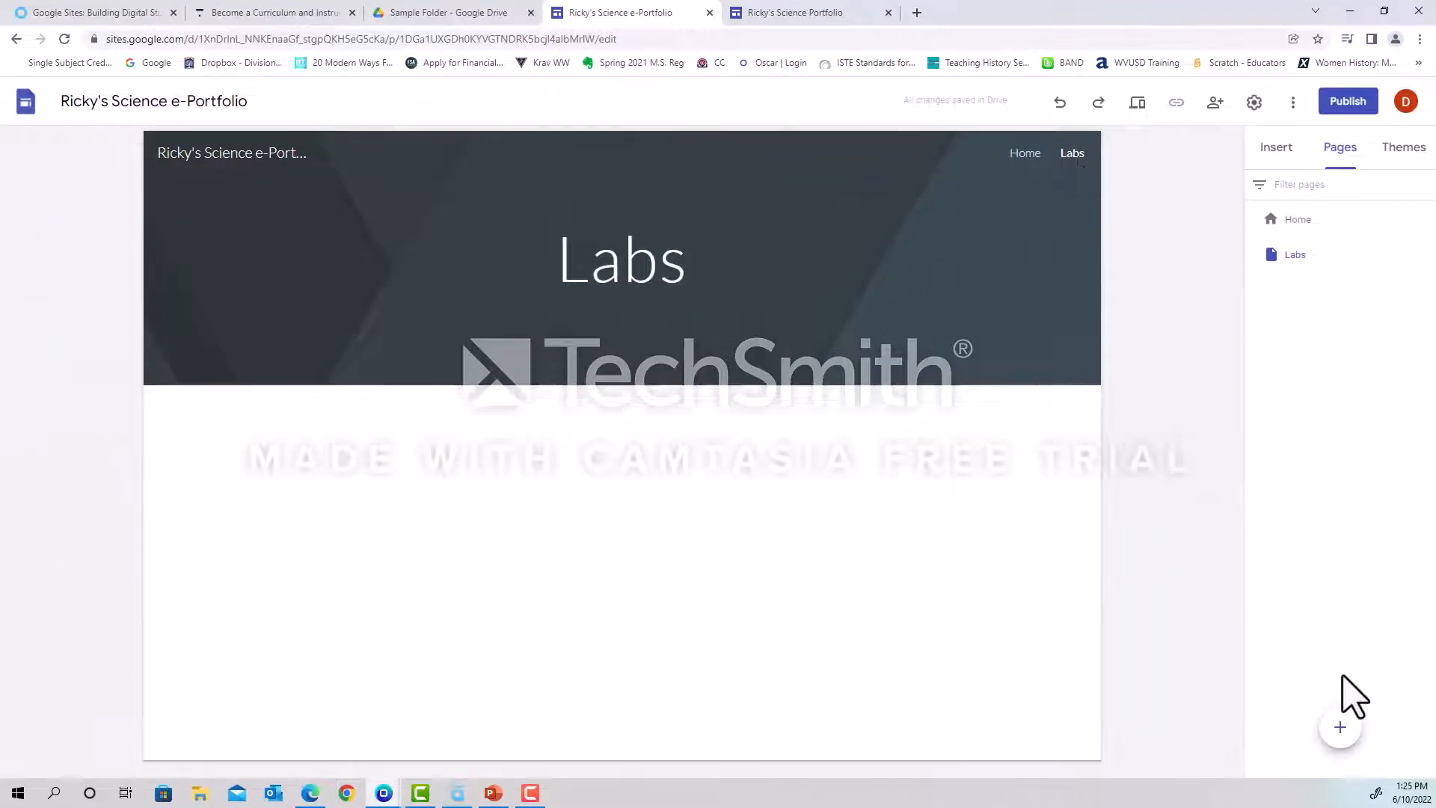
Add a new page named "Scientific Journals" to the site.
click(1341, 729)
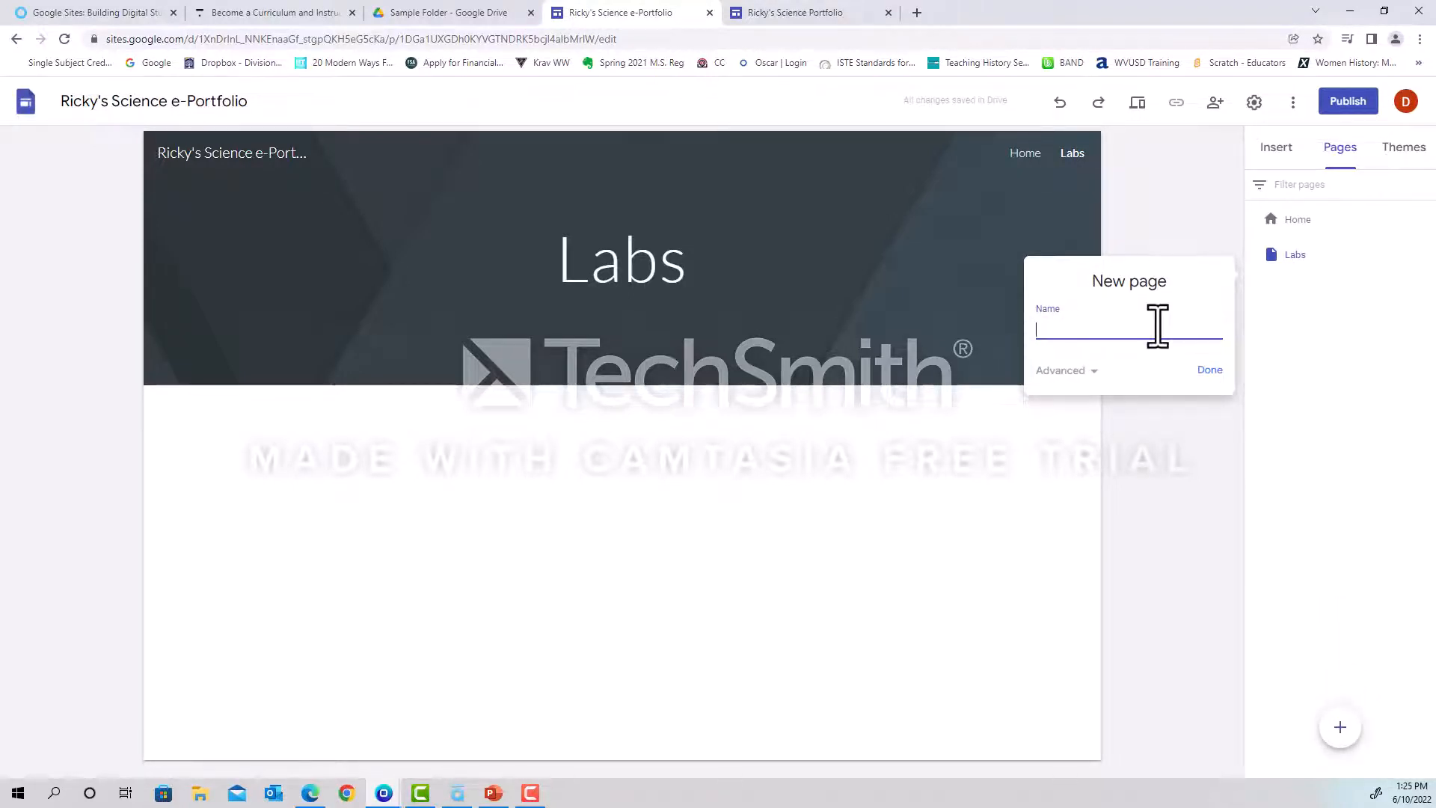
text(S)
text(cientific Journa)
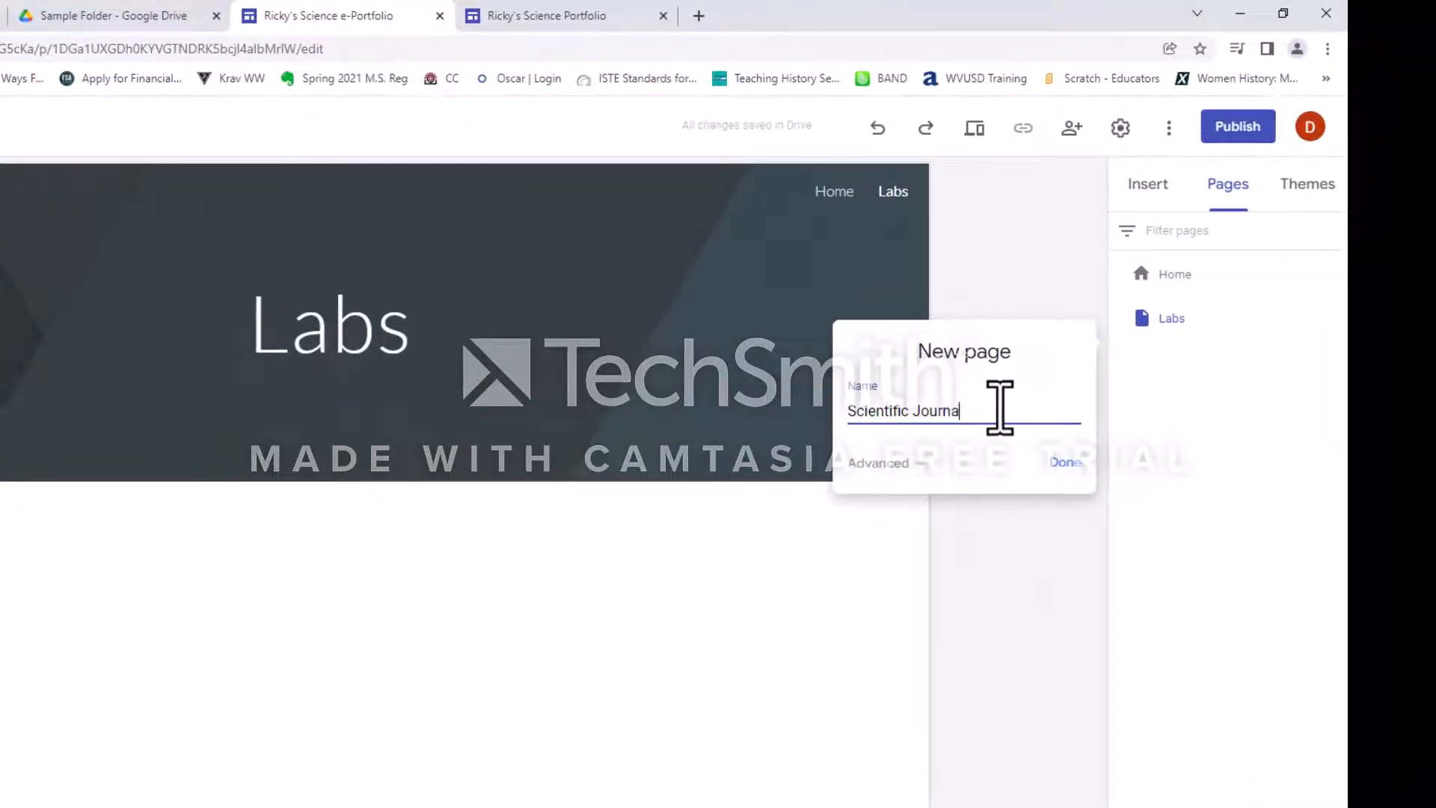
text(ls)
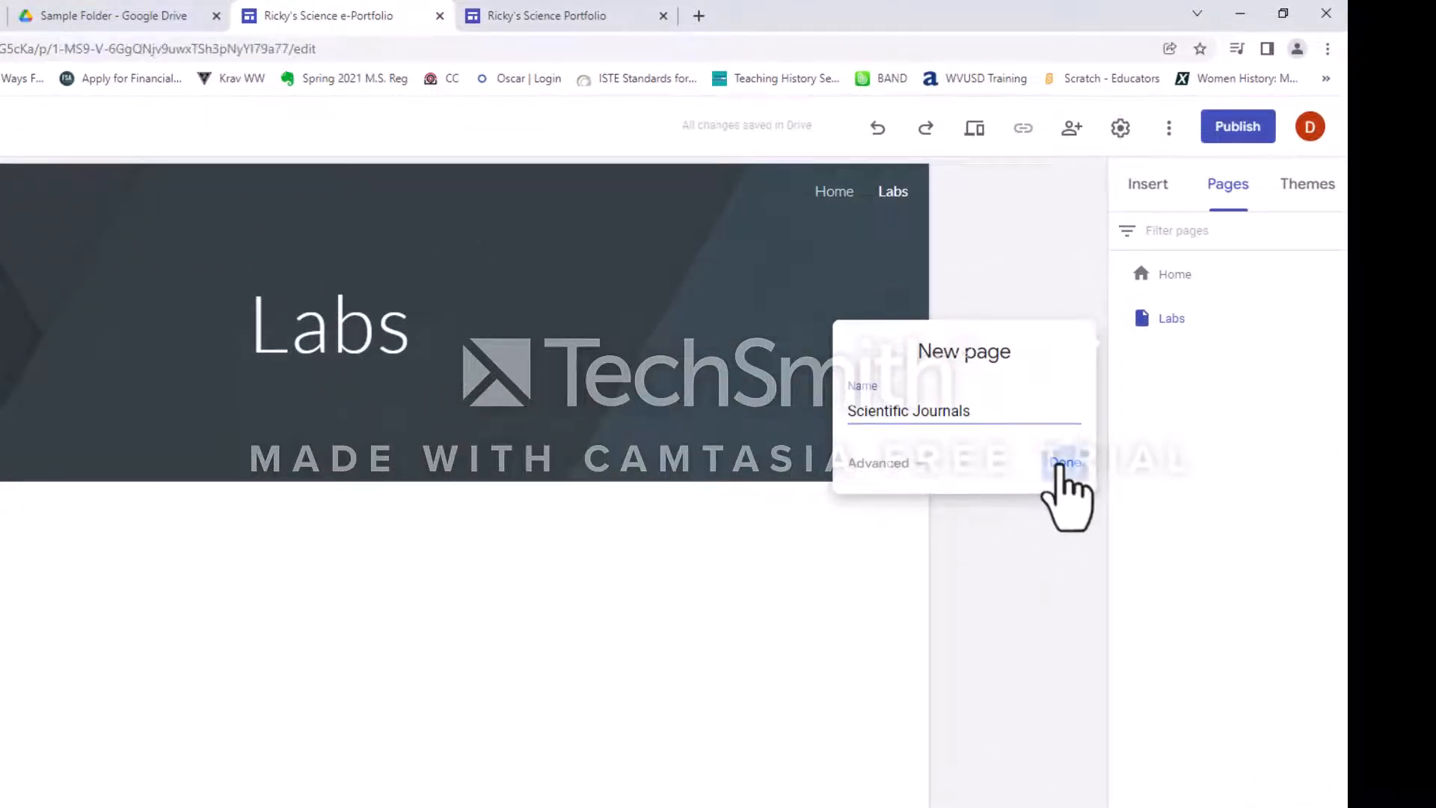
click(1065, 463)
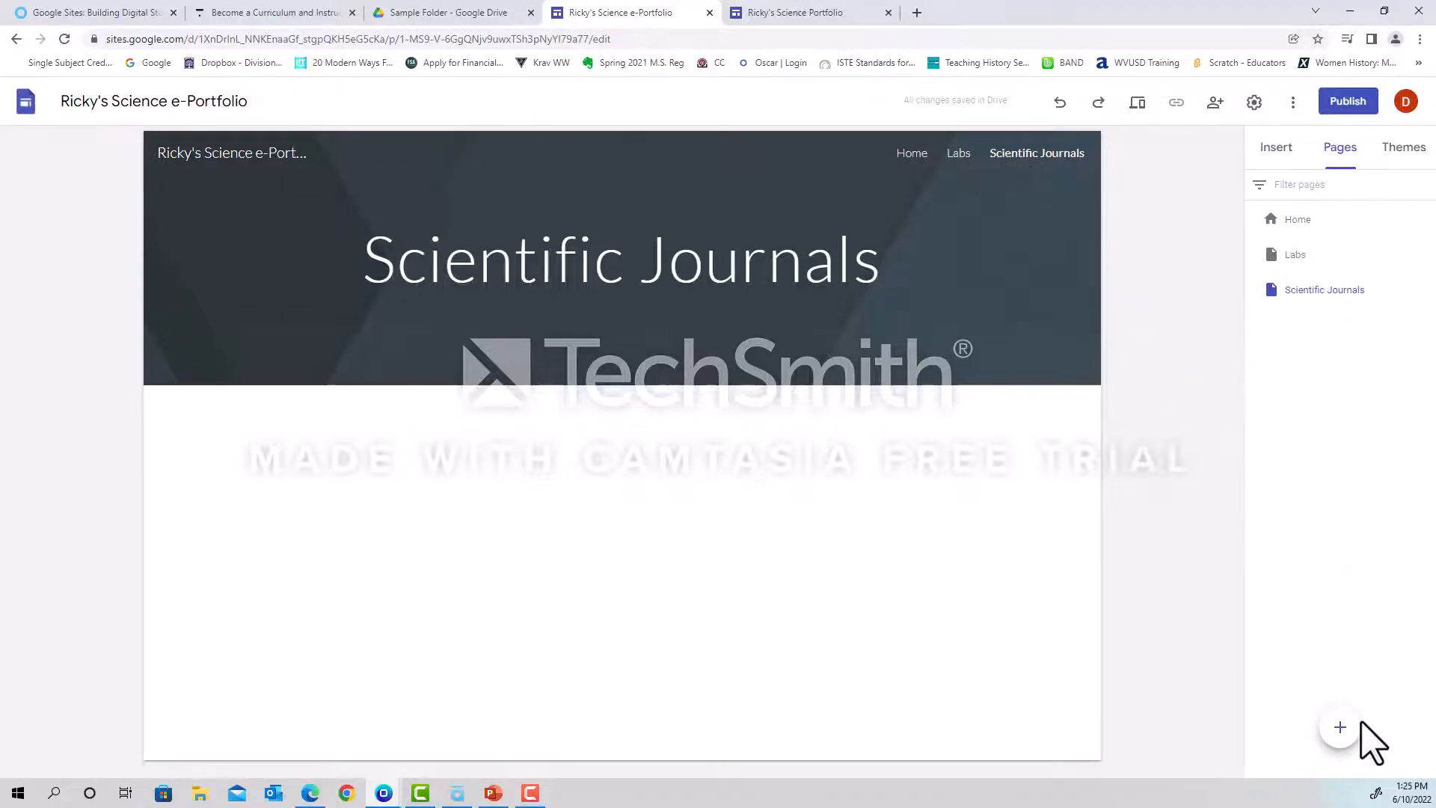
Add a new page named "Scientific Research" to the site.
mouse_move(1340, 726)
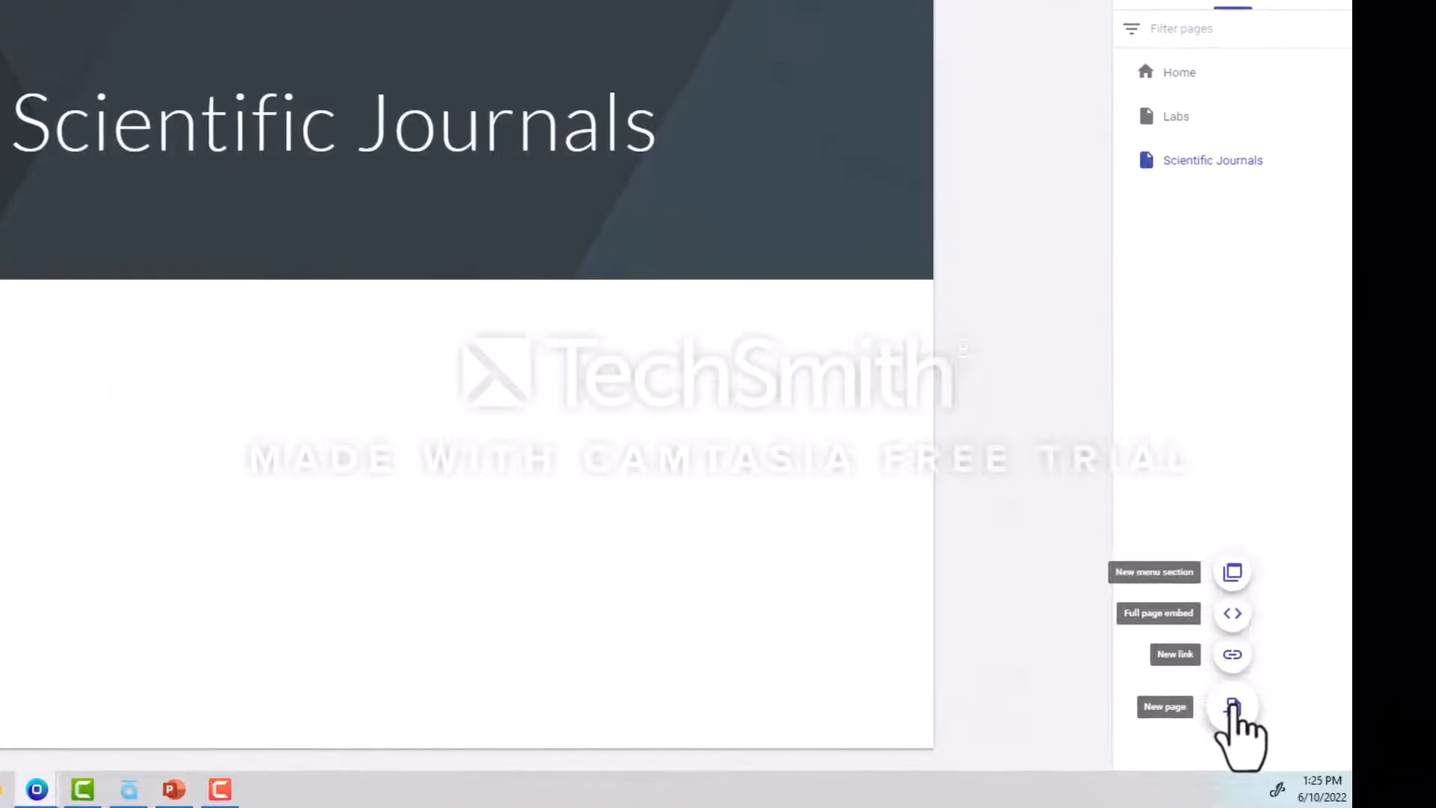
click(1233, 707)
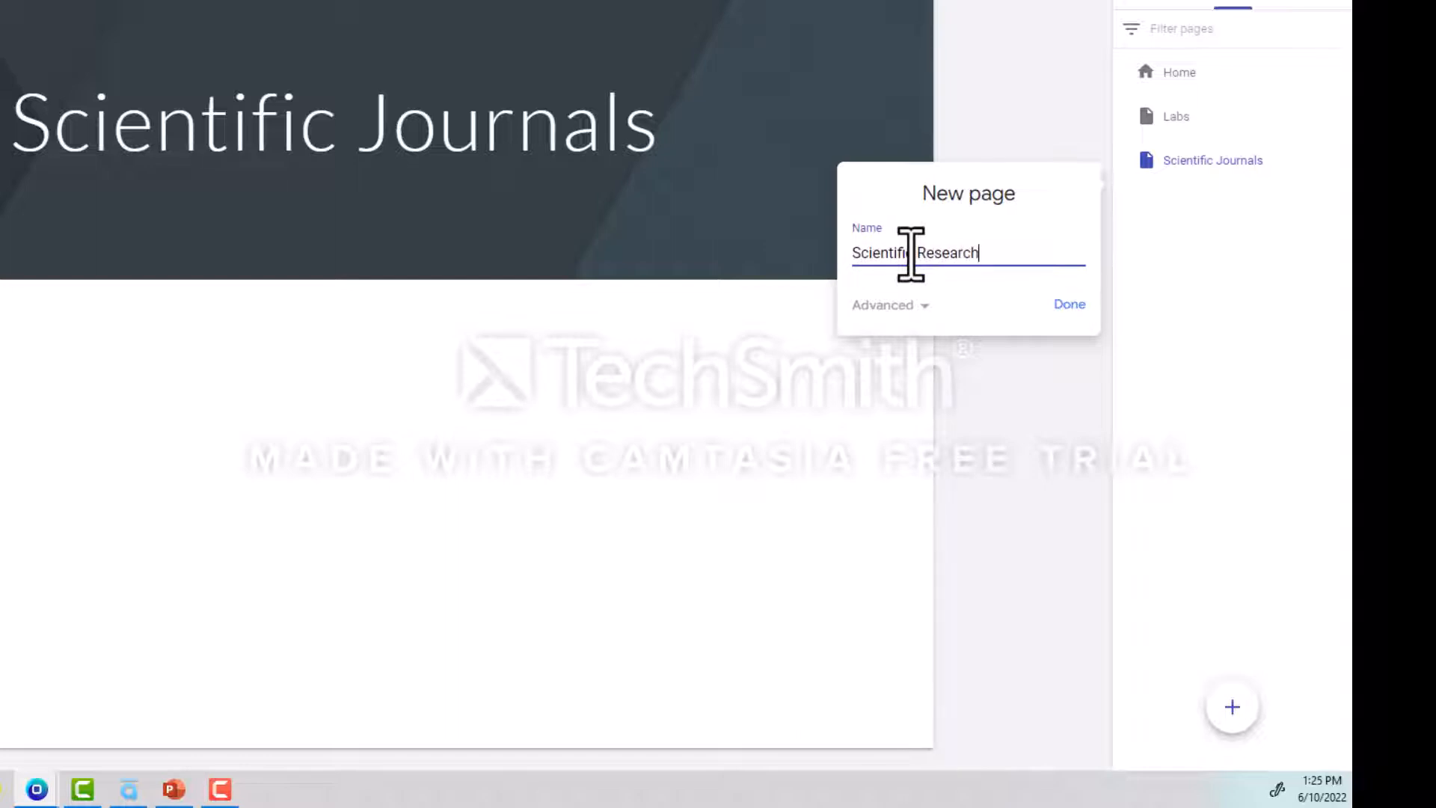
click(1070, 303)
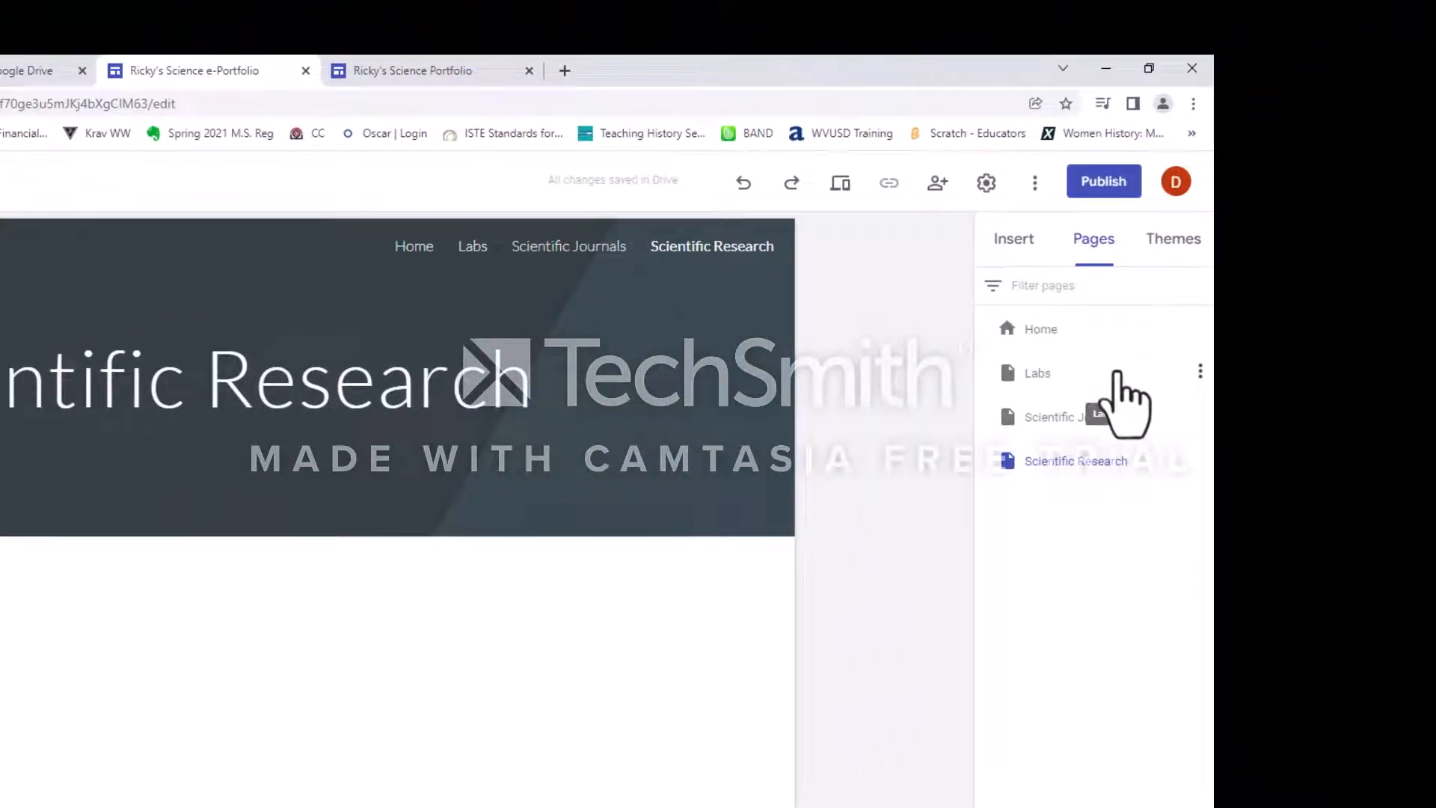
Add a subpage named "Frog Dissection" under the Labs page and check it in the site navigation.
click(1201, 371)
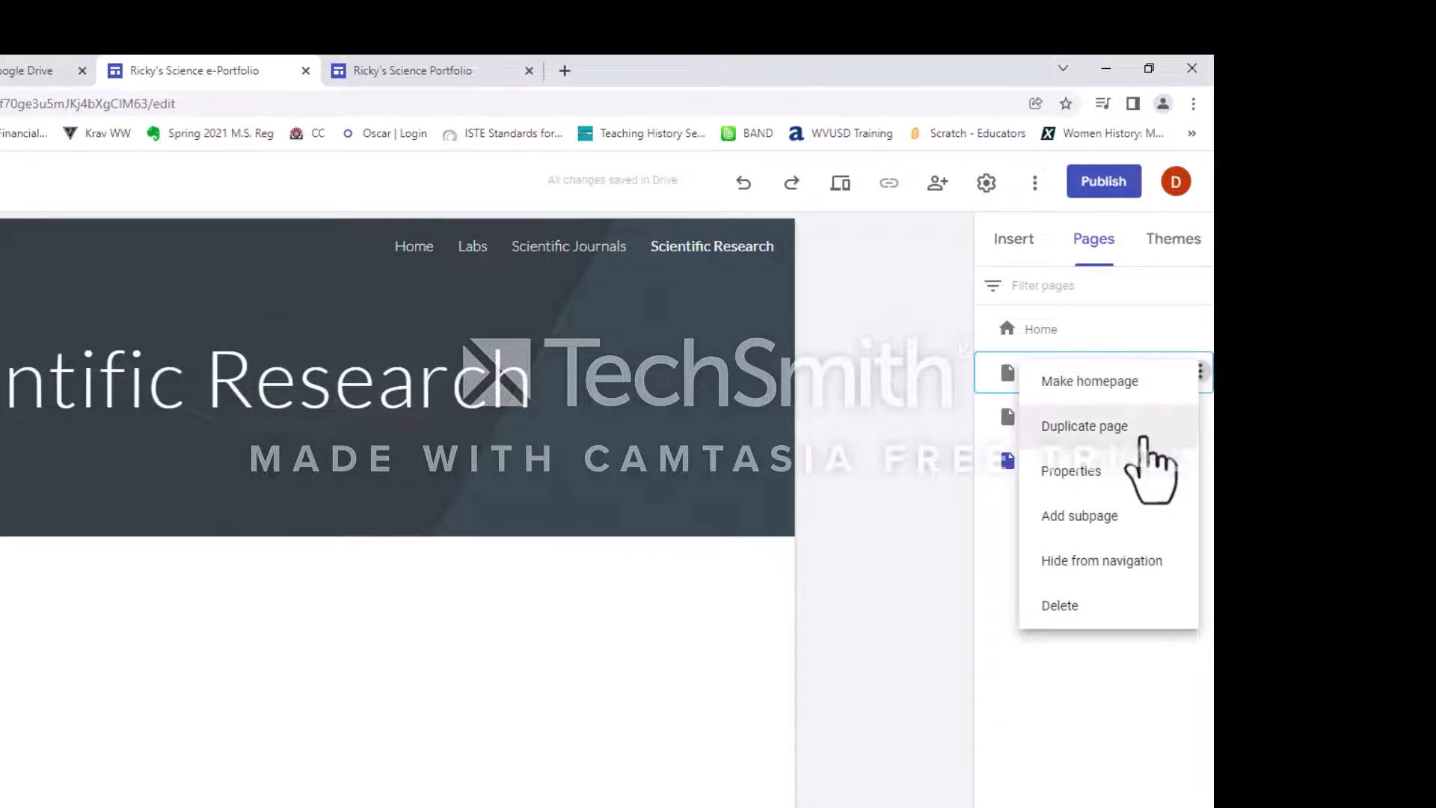
click(1099, 517)
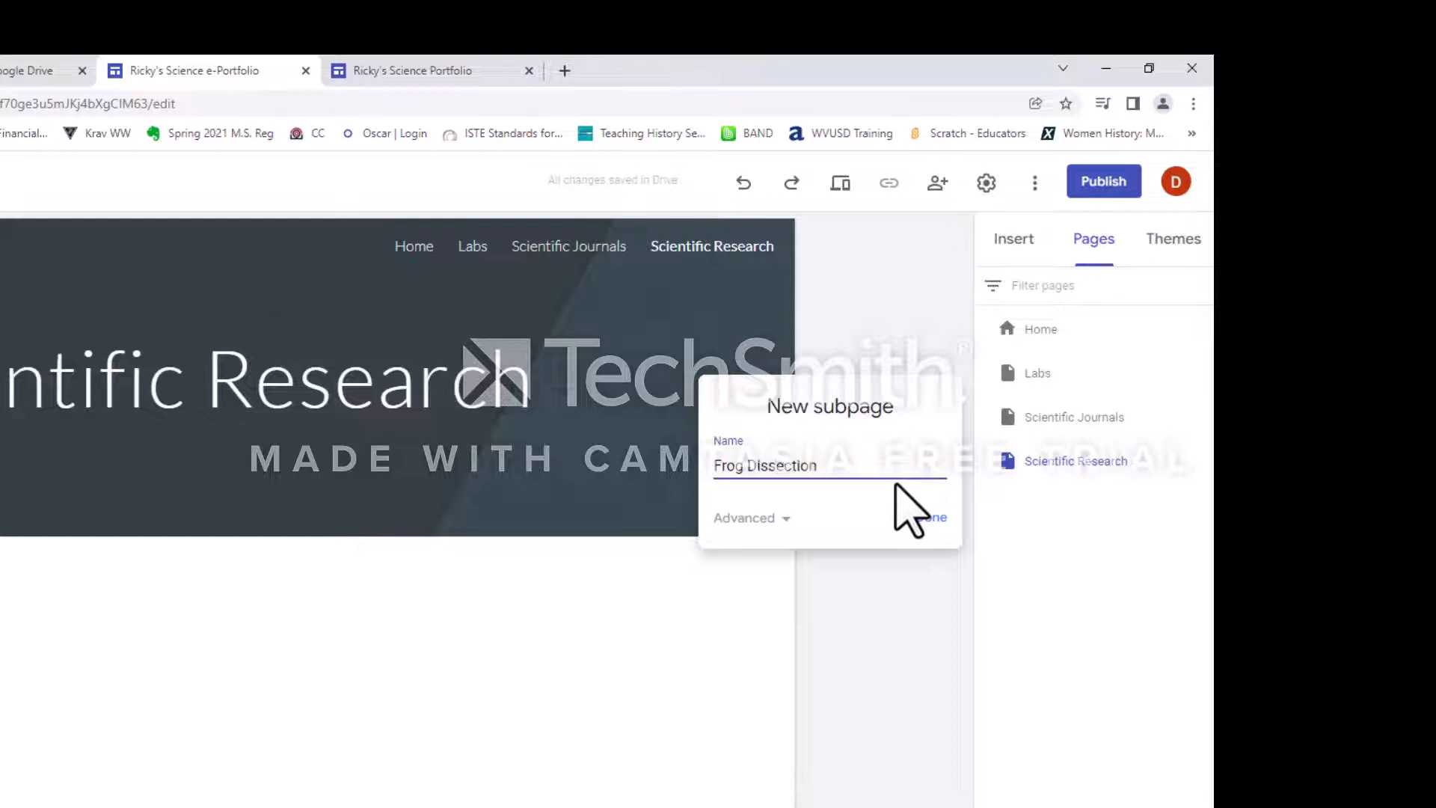
click(935, 517)
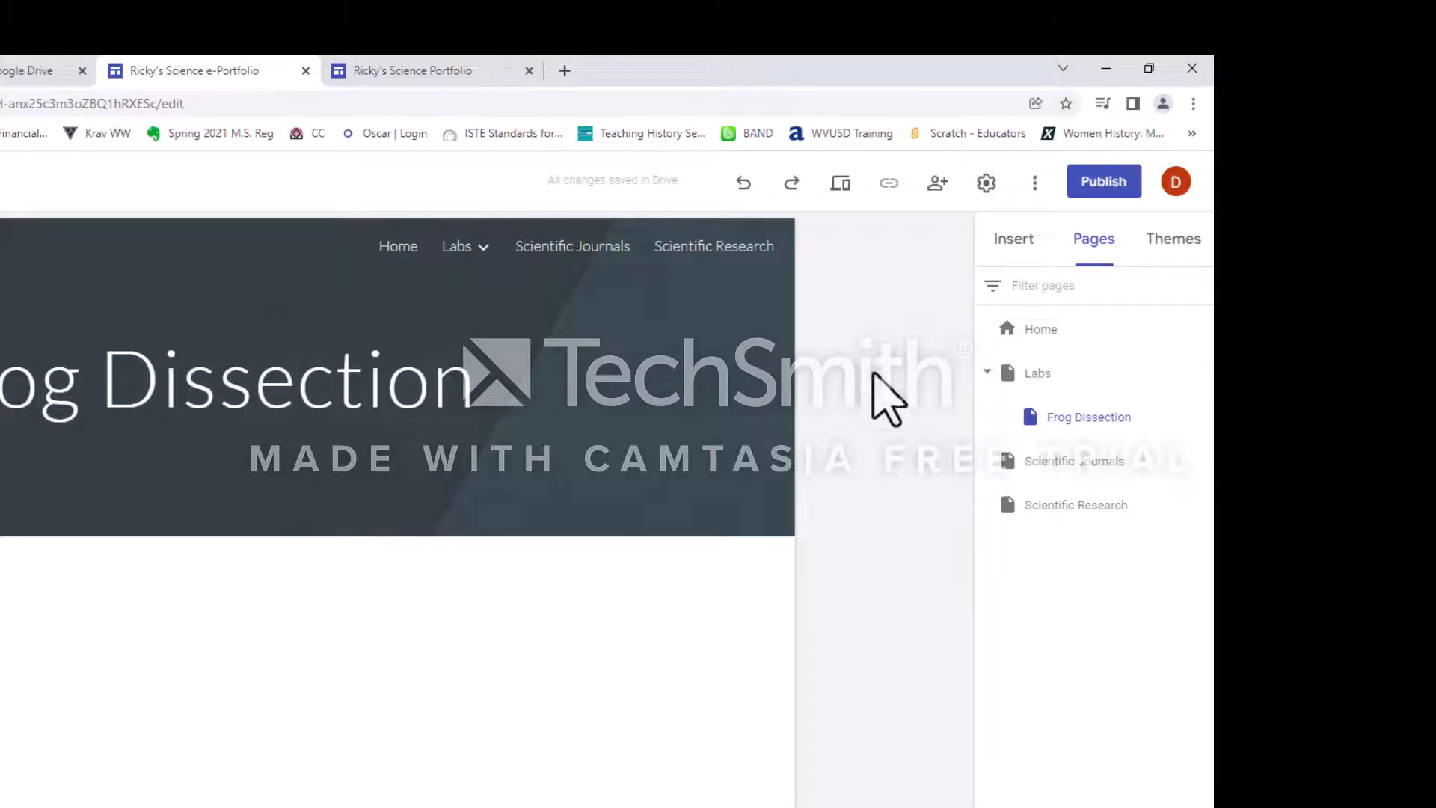
mouse_move(458, 273)
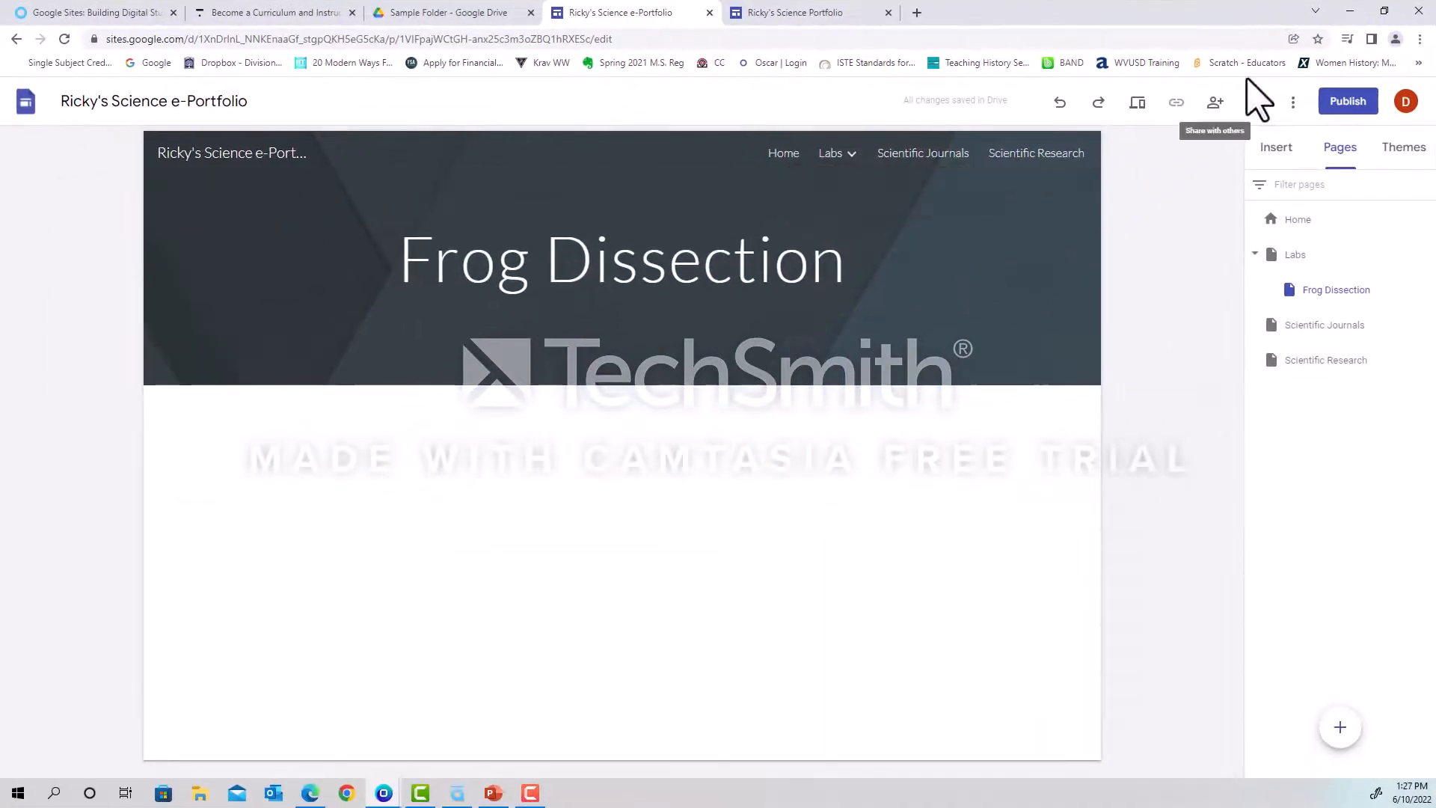
mouse_move(1077, 250)
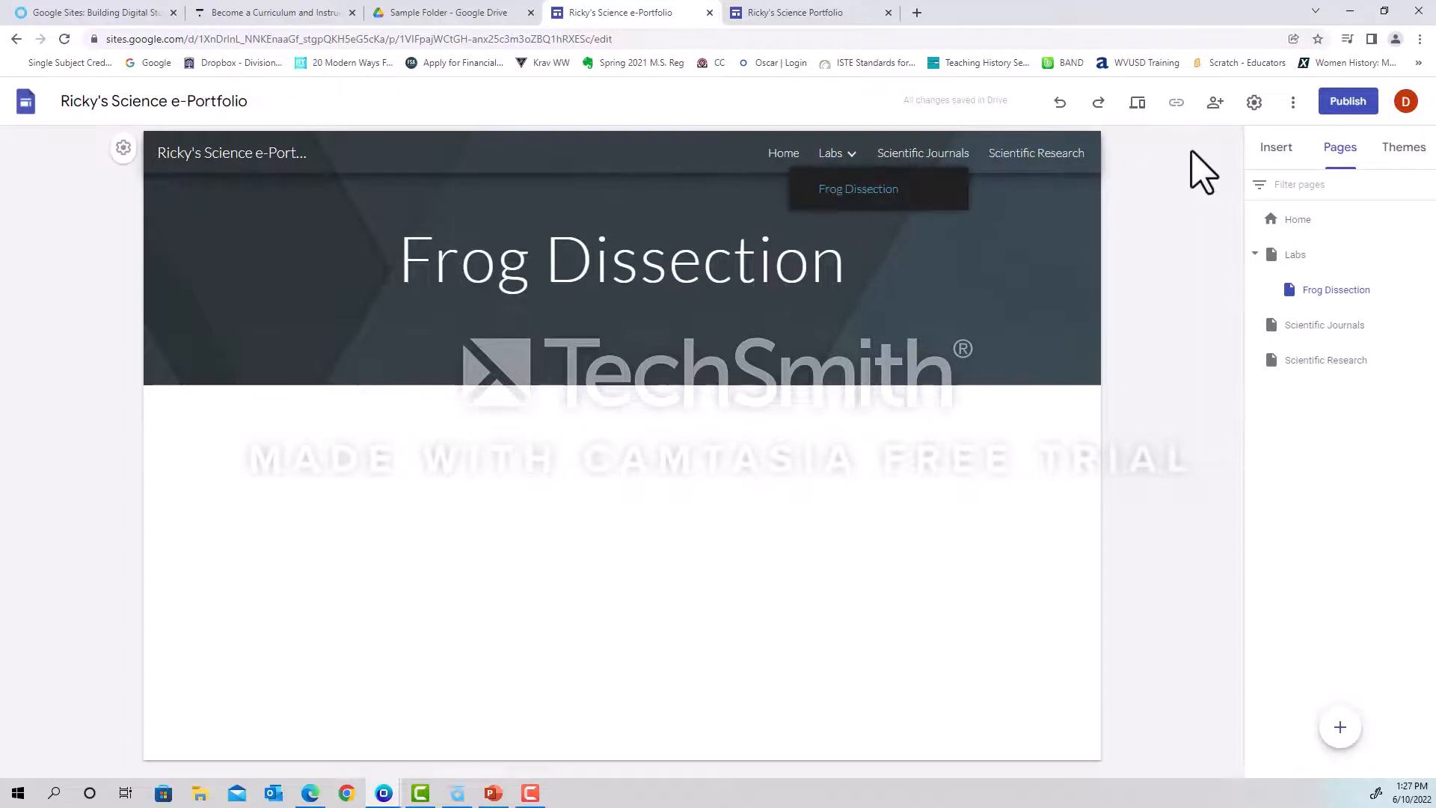
Look through the content blocks and other elements that can be inserted on the Frog Dissection page.
click(1274, 148)
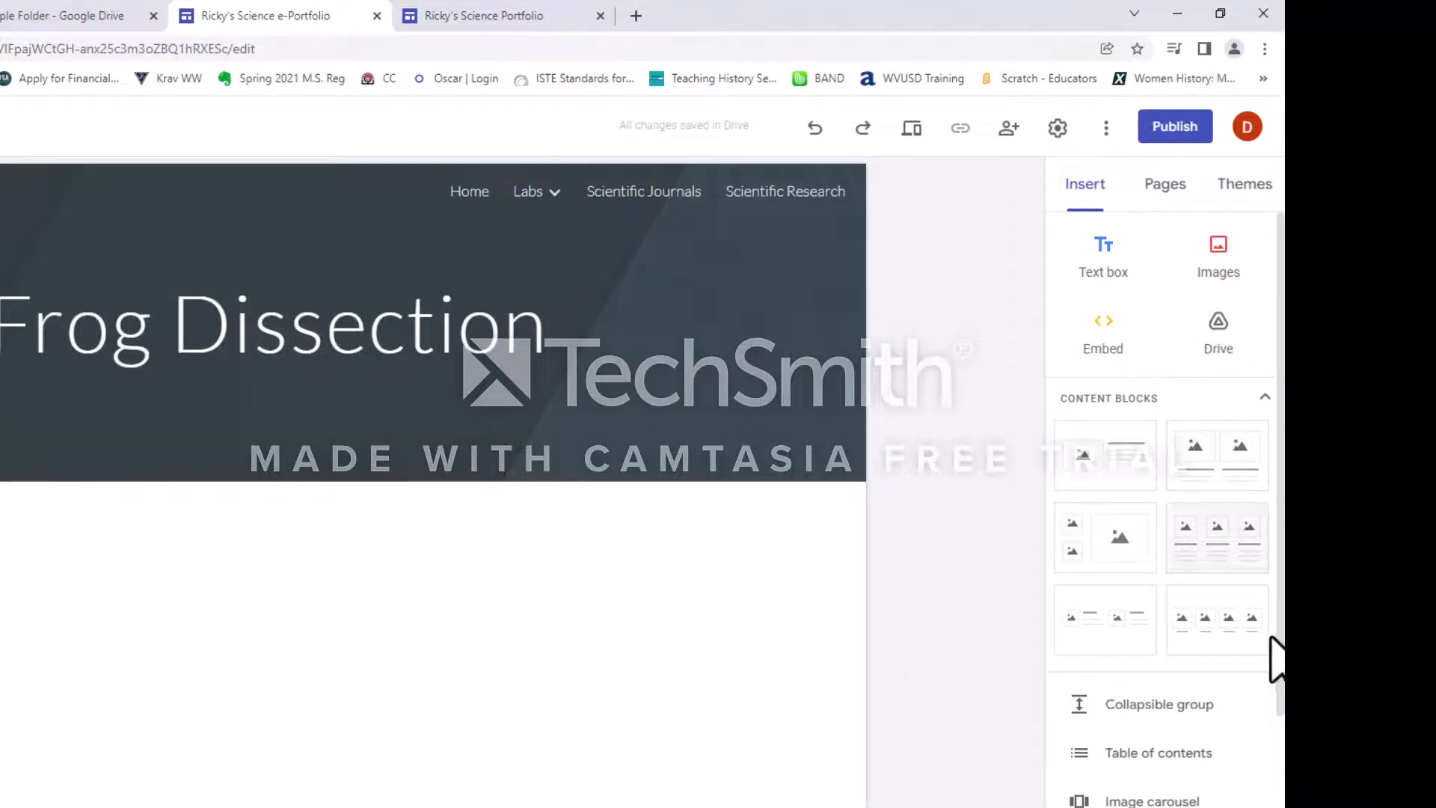
scroll(1170, 755, down, 5)
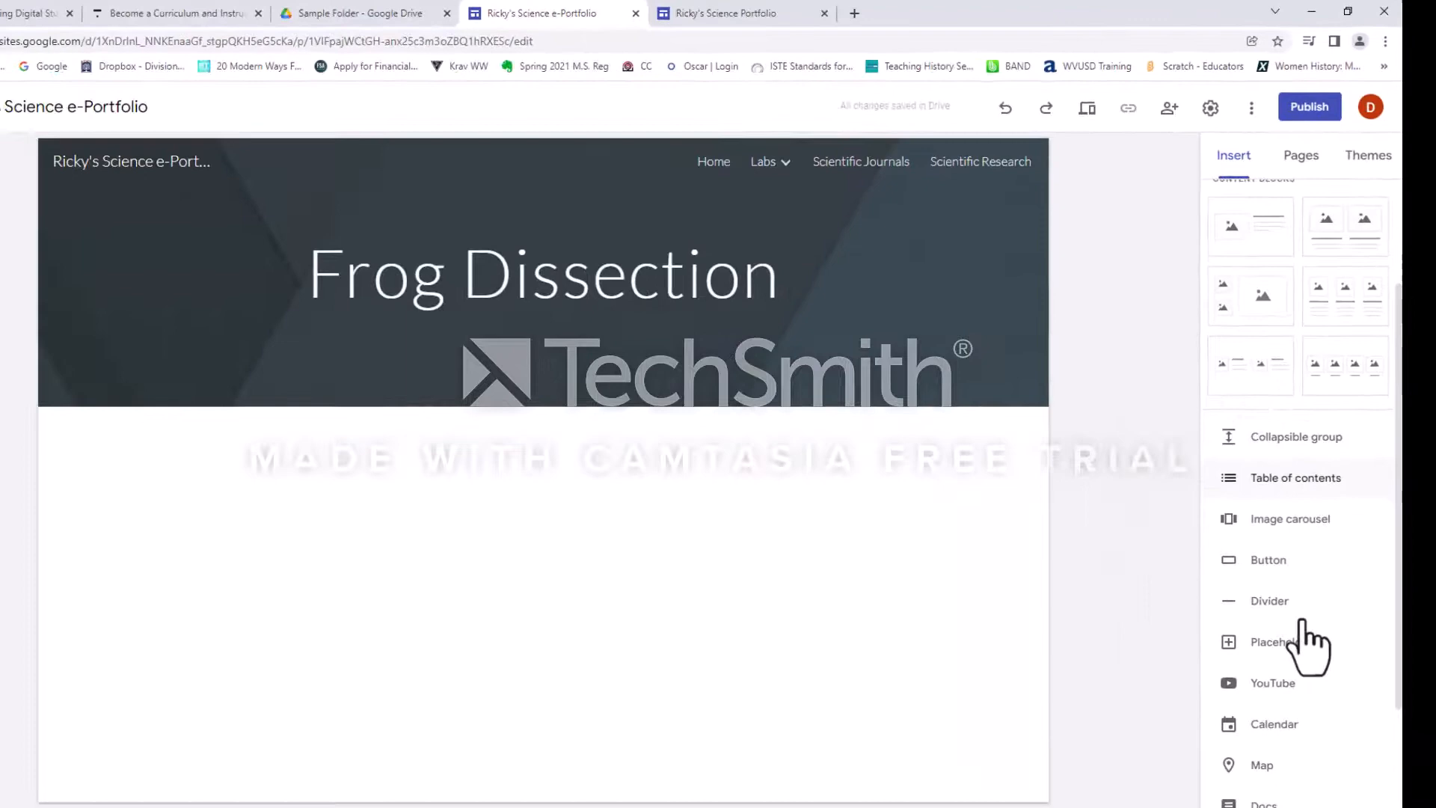
scroll(1301, 623, down, 3)
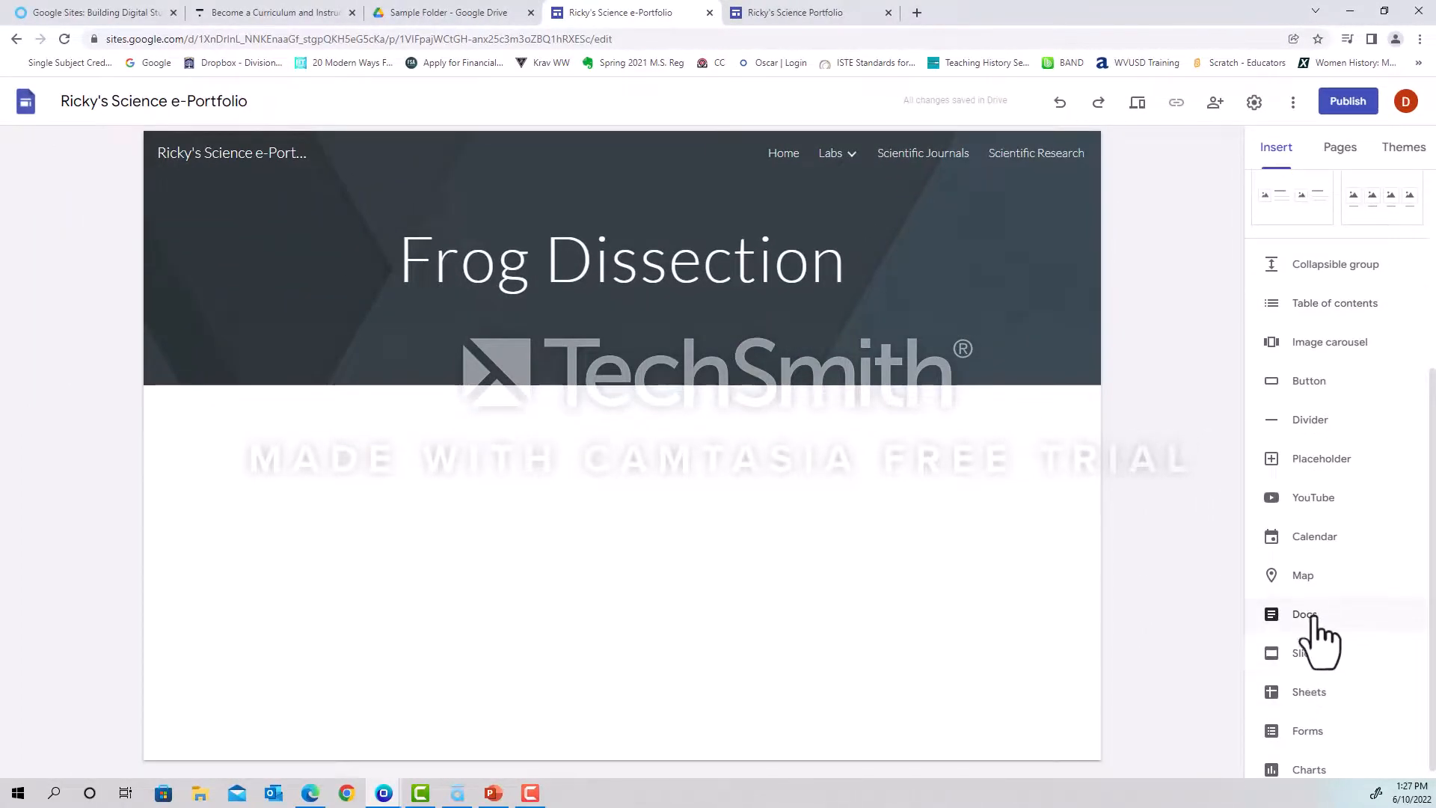
scroll(1301, 613, up, 4)
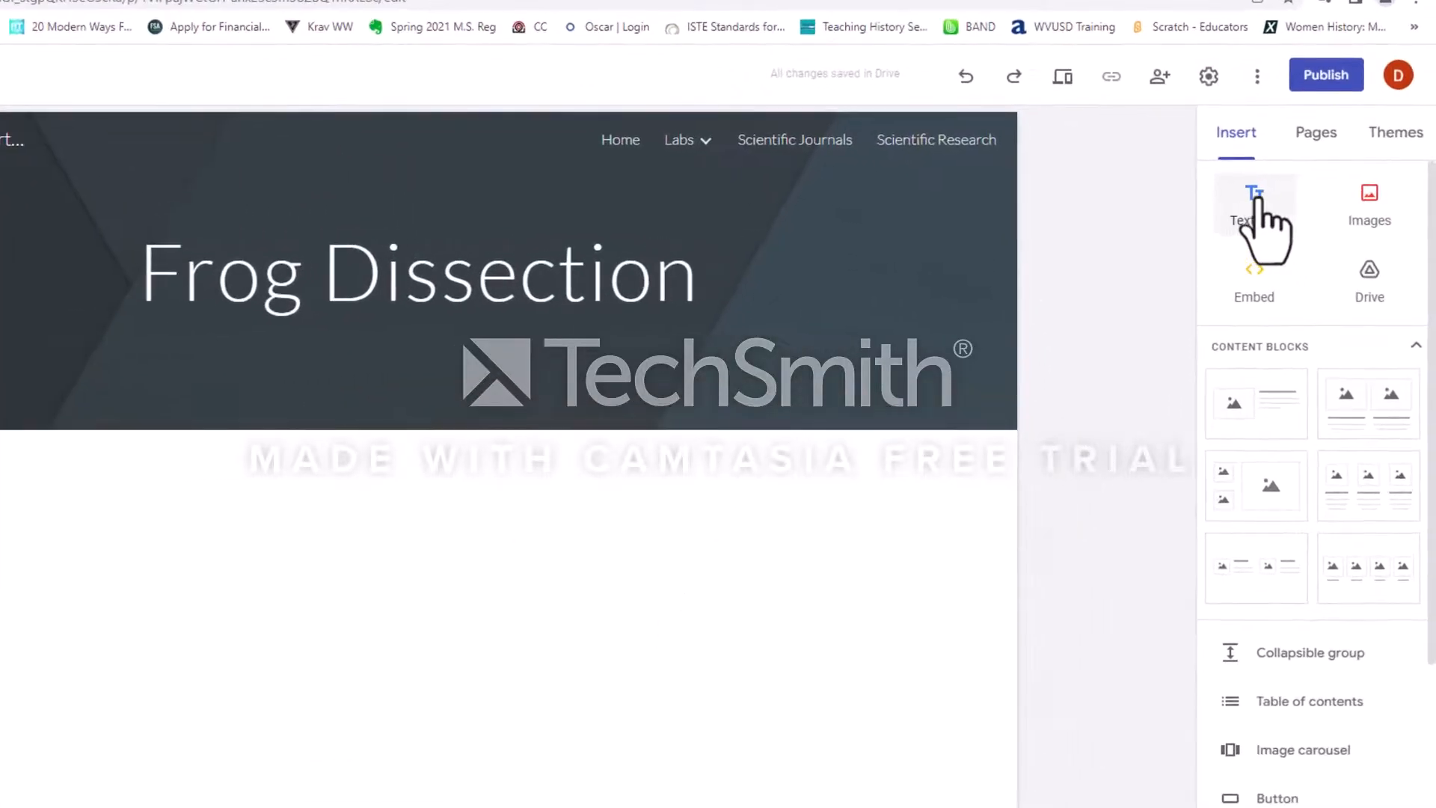
click(1260, 200)
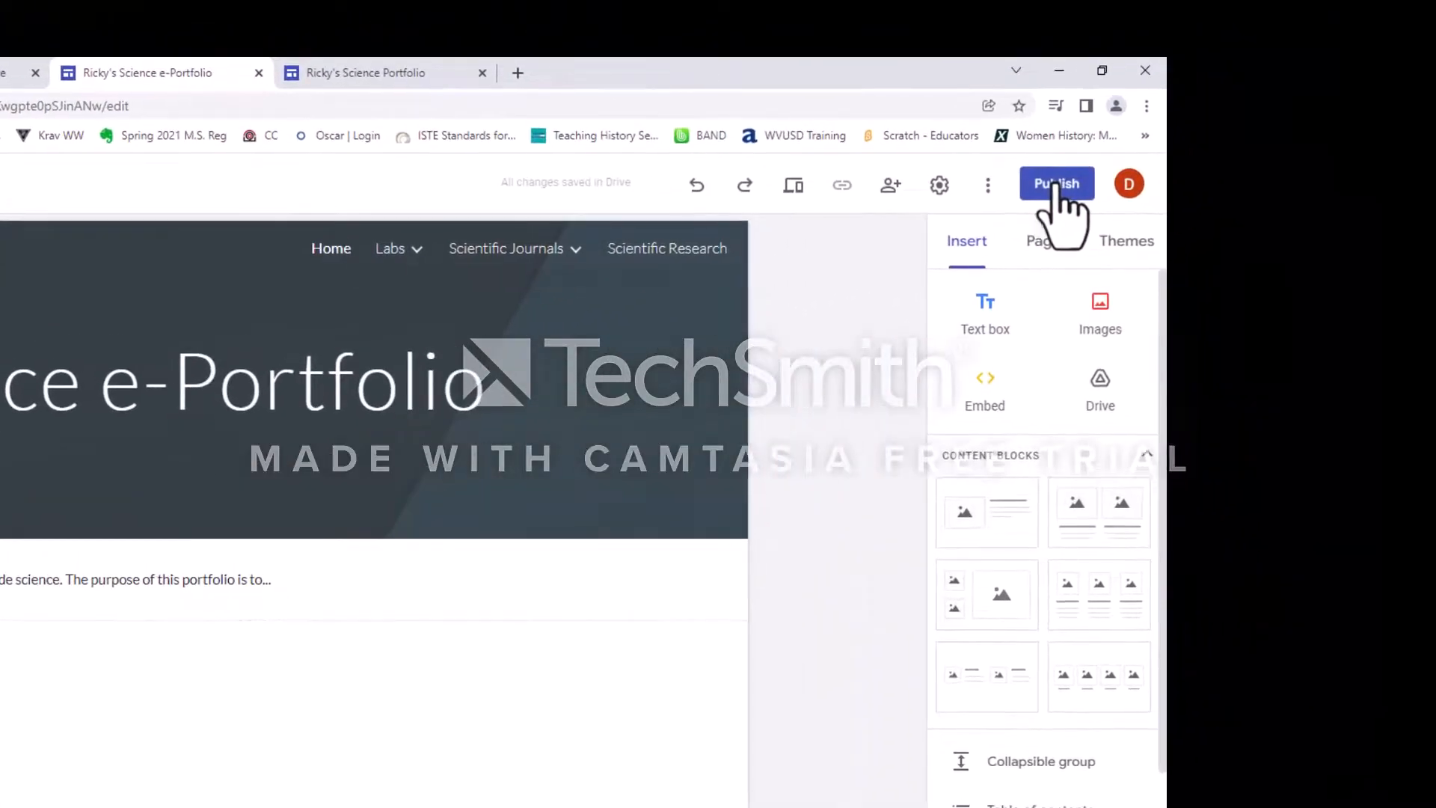
Publish the site to the web under an address combining the student's first name with "sciencee-portfolio".
click(1055, 186)
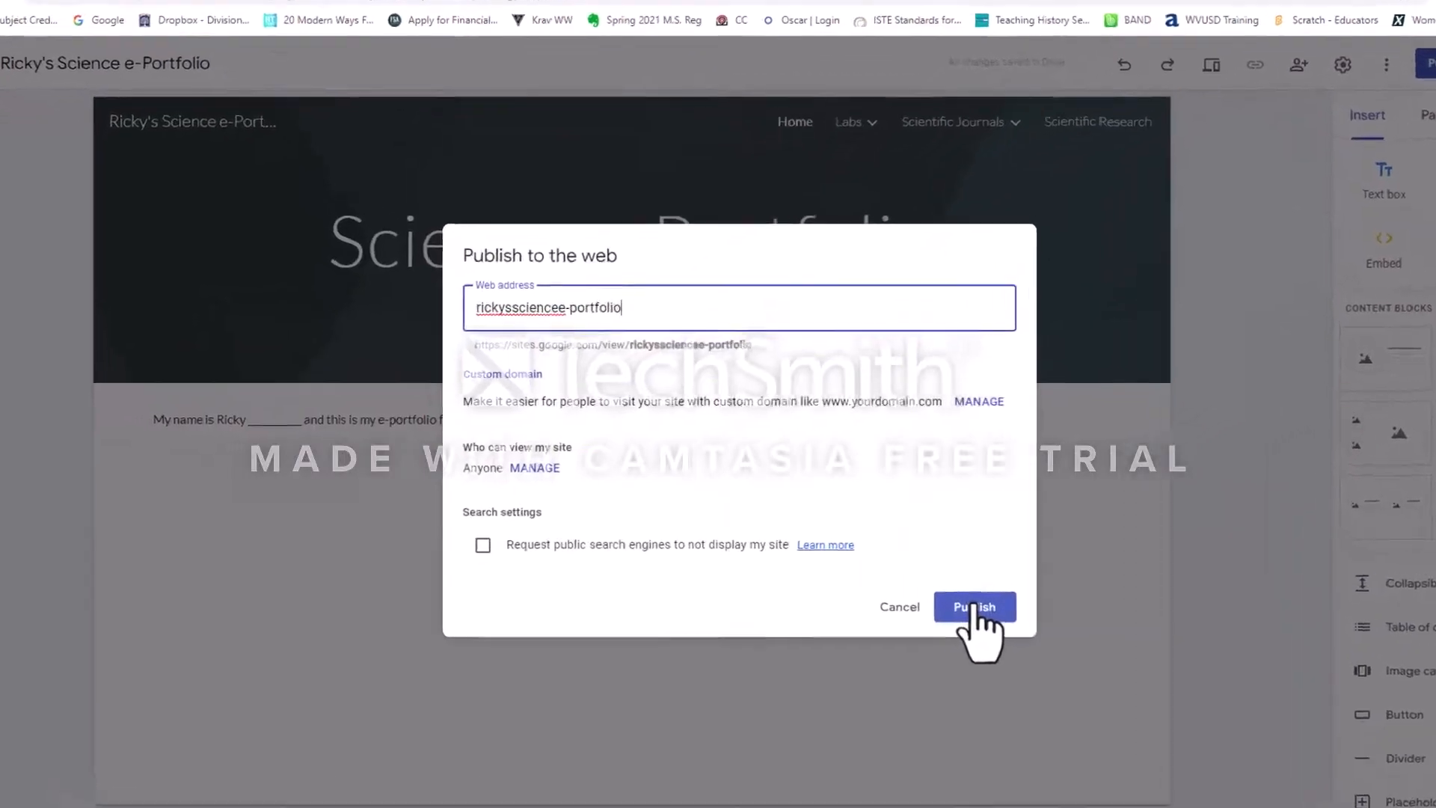
click(1020, 630)
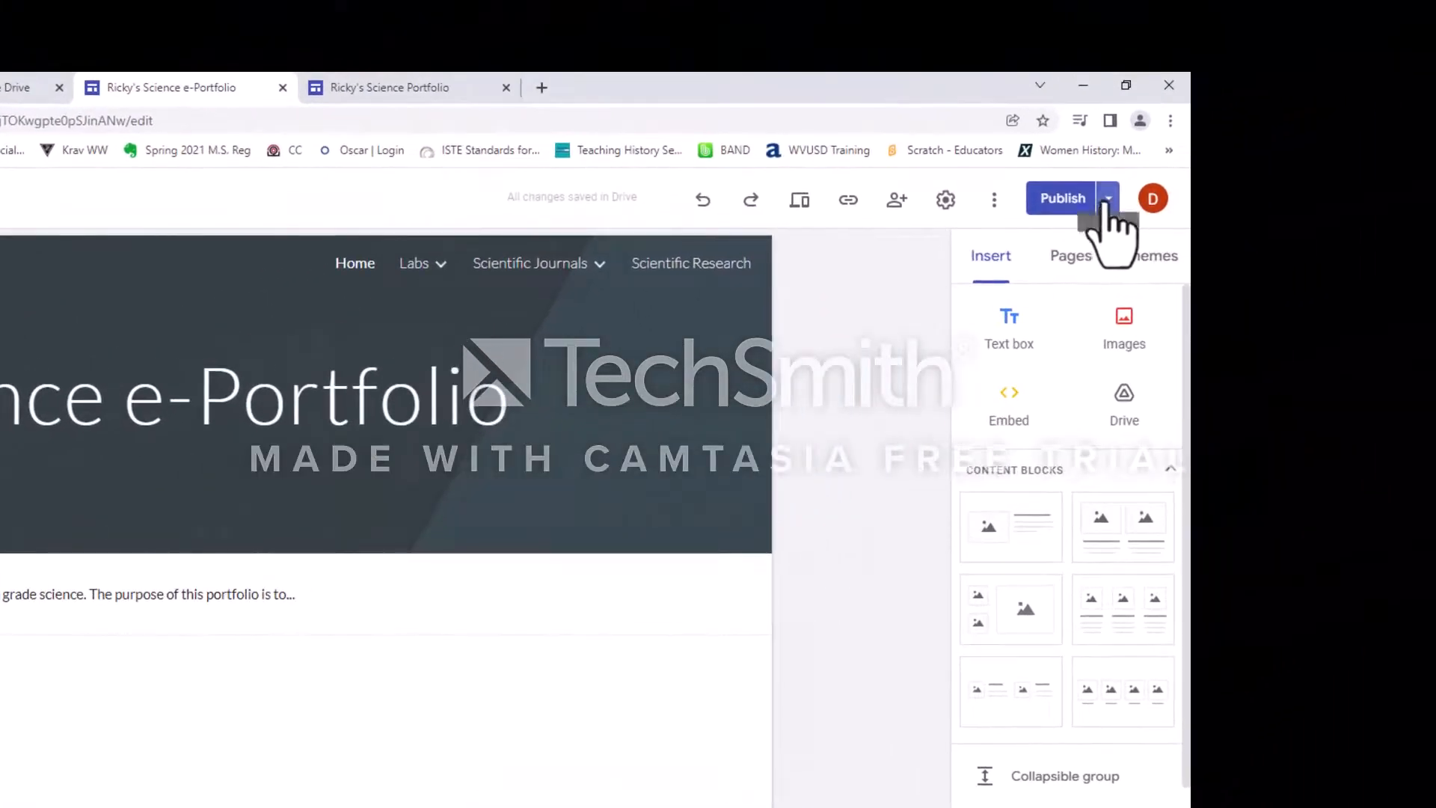
View the published site, check its home page and navigation menu, and return to the site editor.
click(1108, 199)
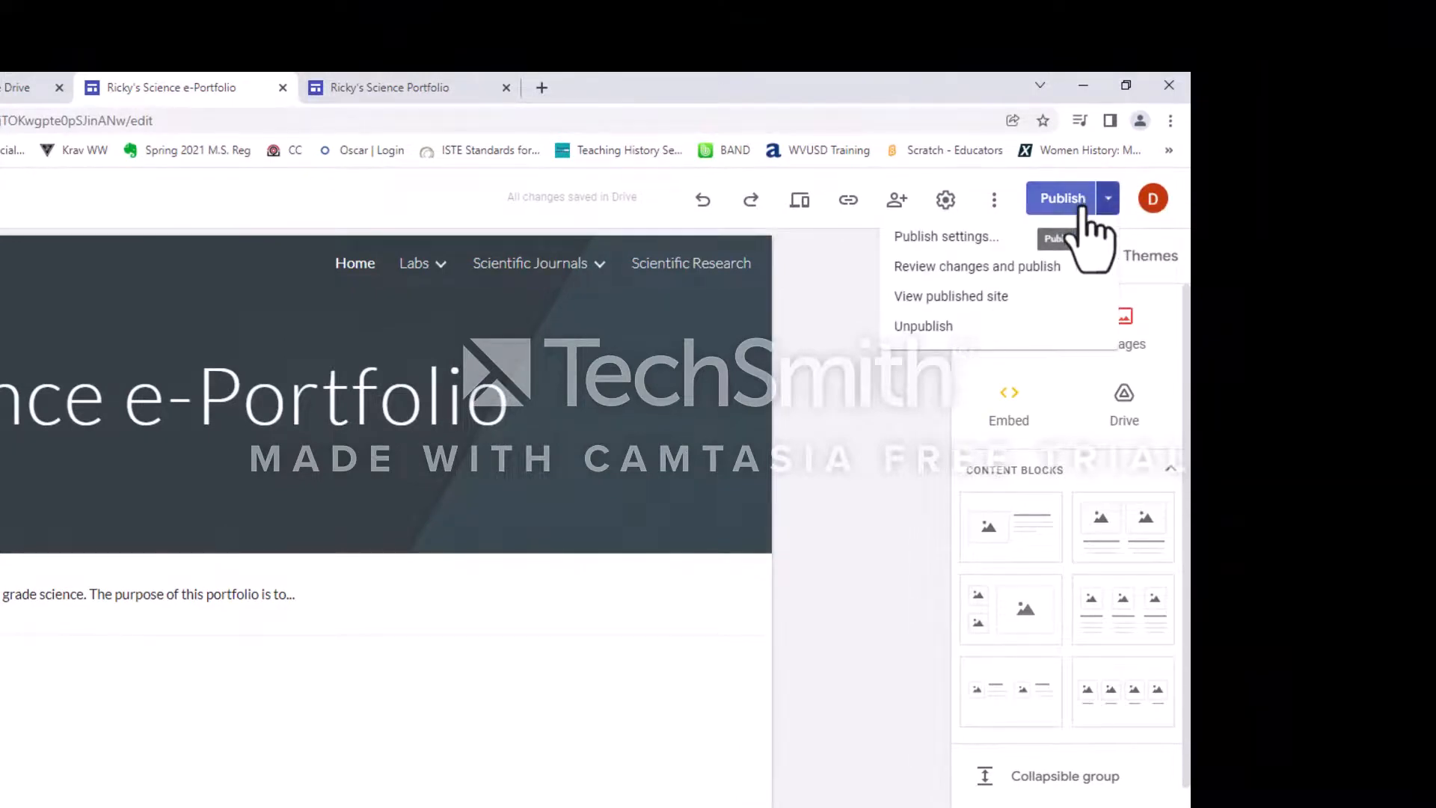
click(975, 298)
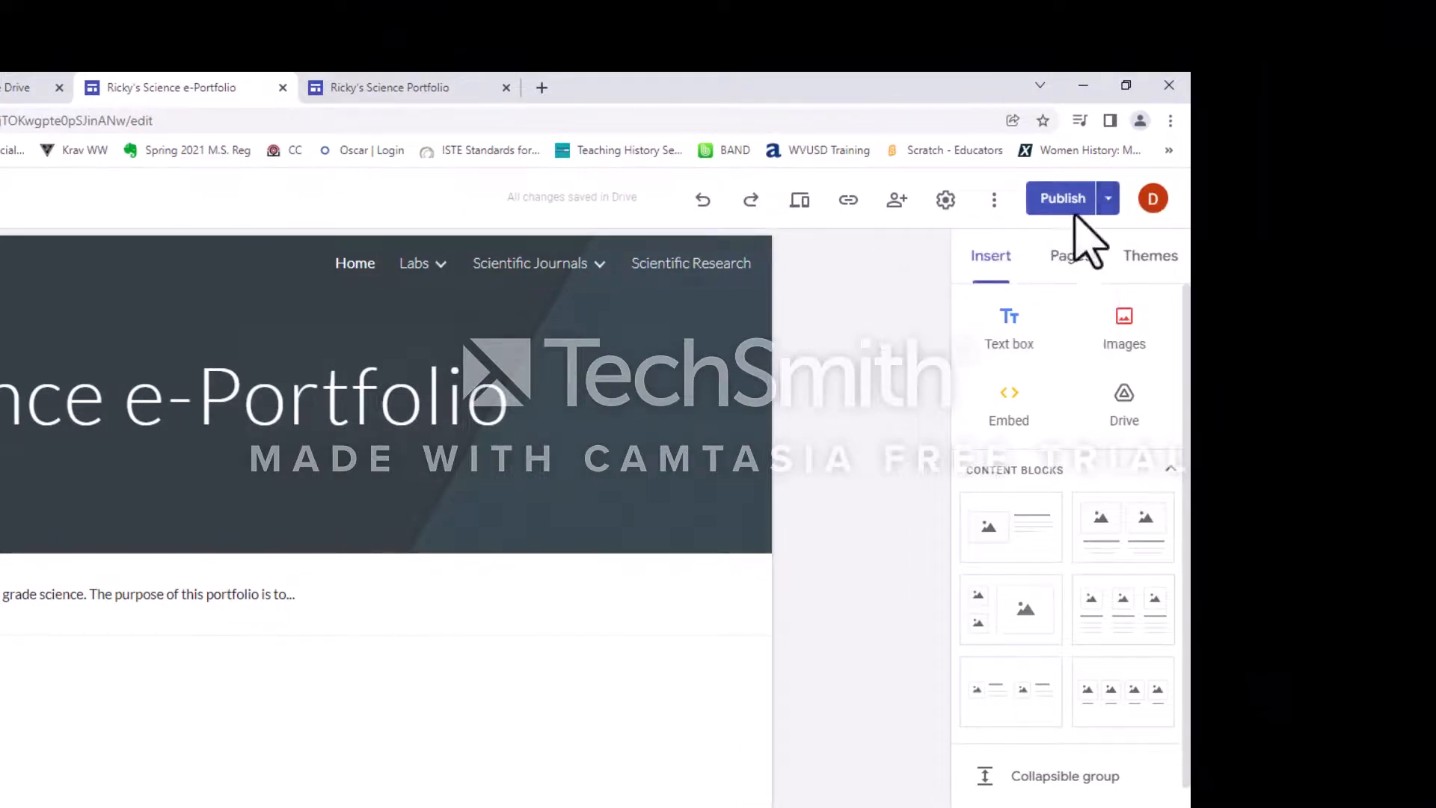
click(1109, 201)
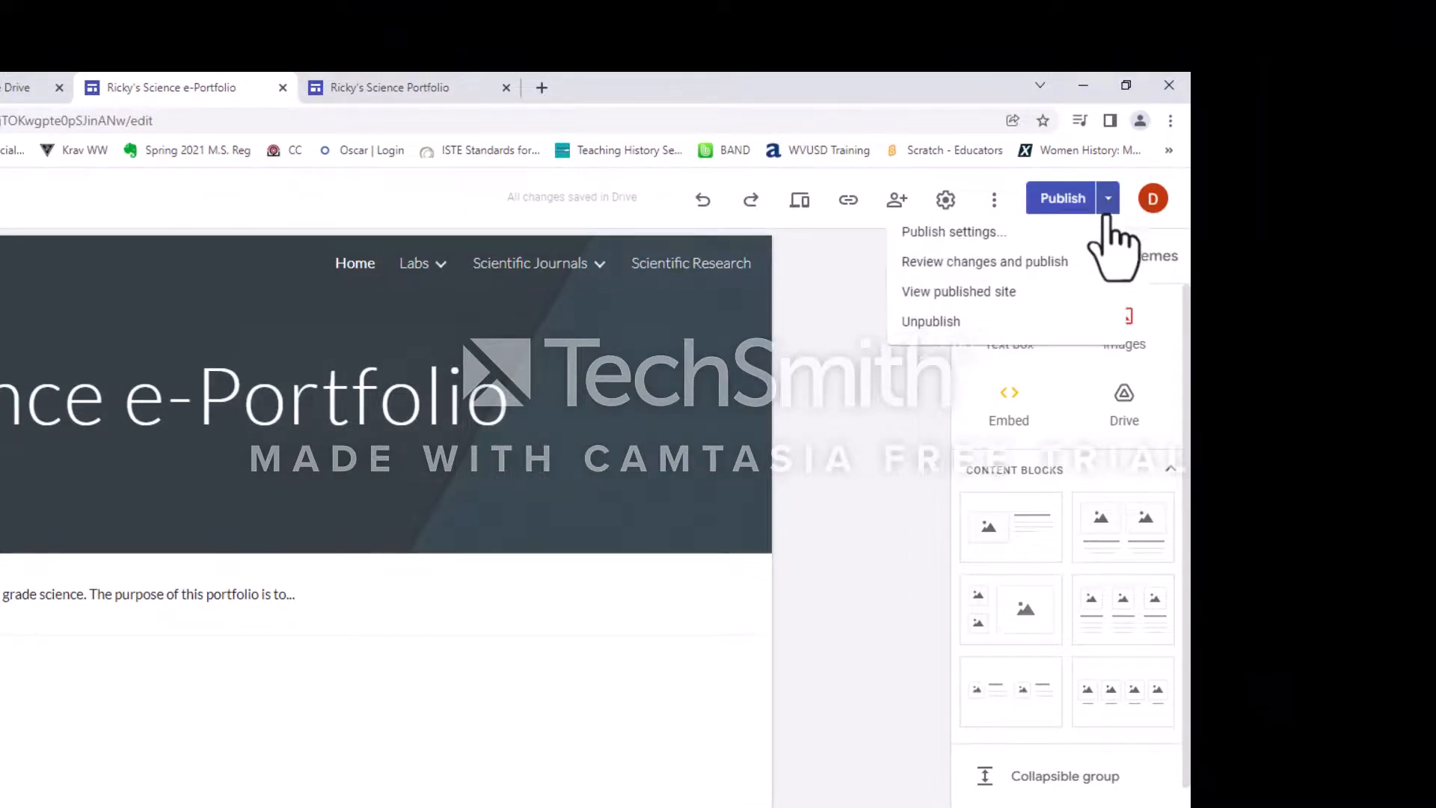
click(1006, 307)
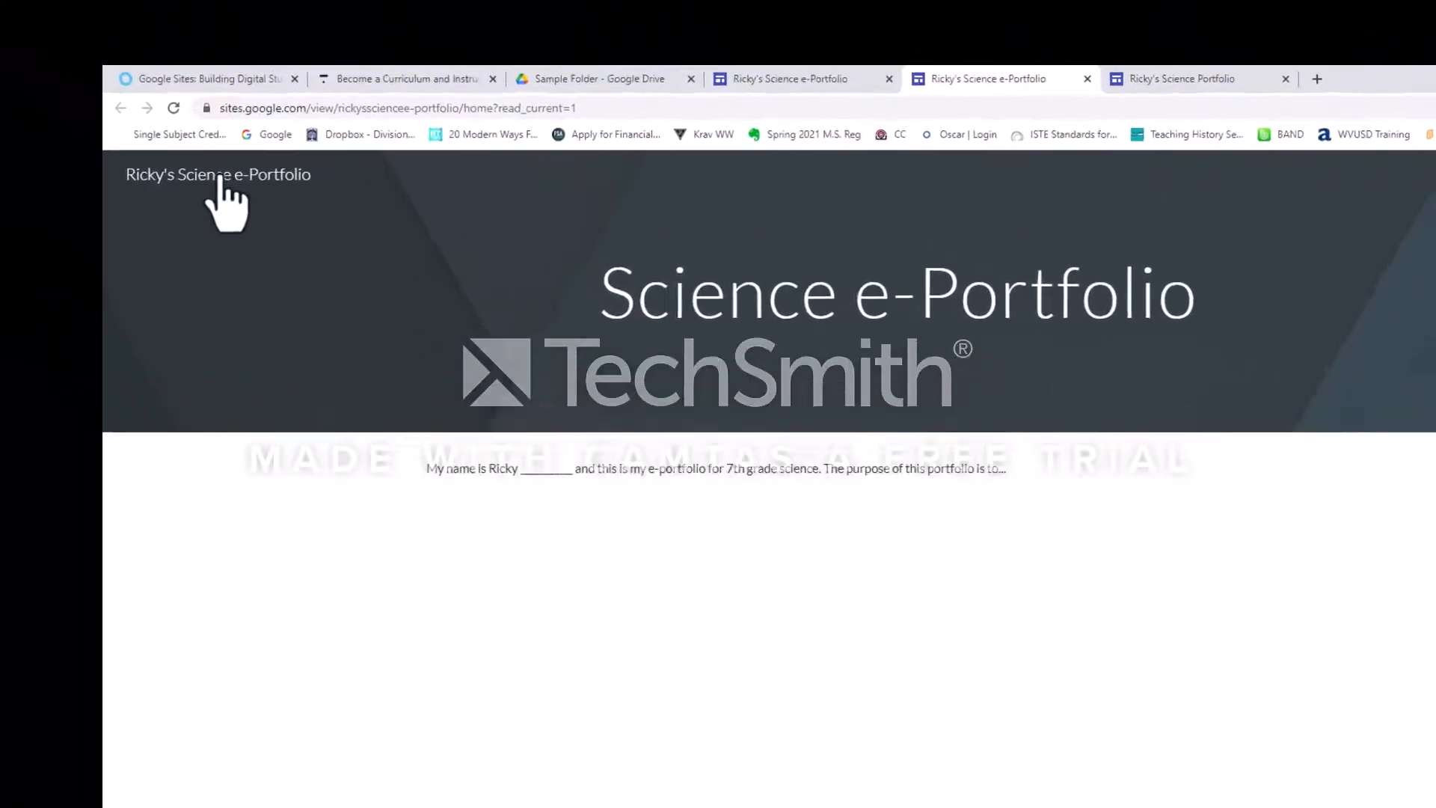
click(105, 100)
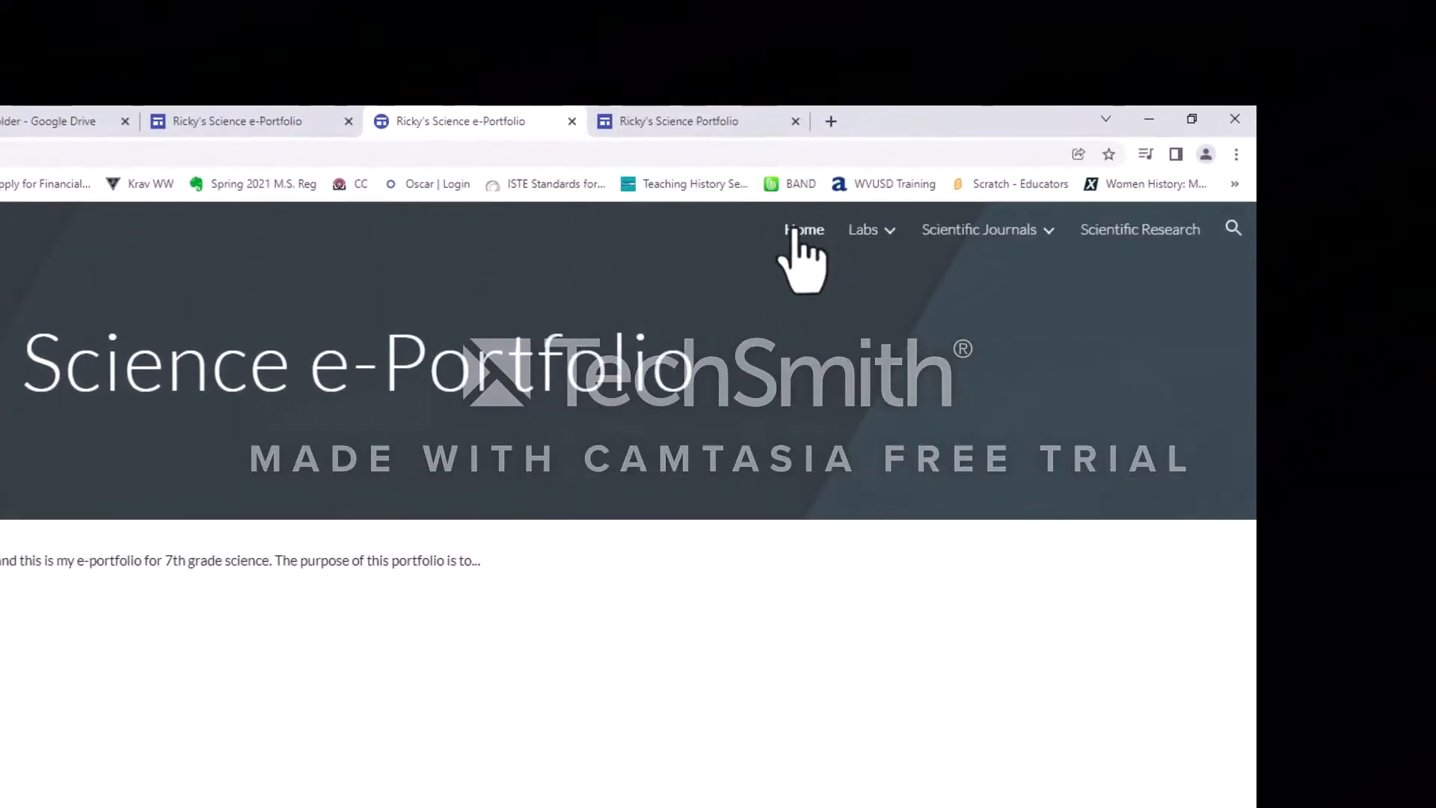
mouse_move(876, 243)
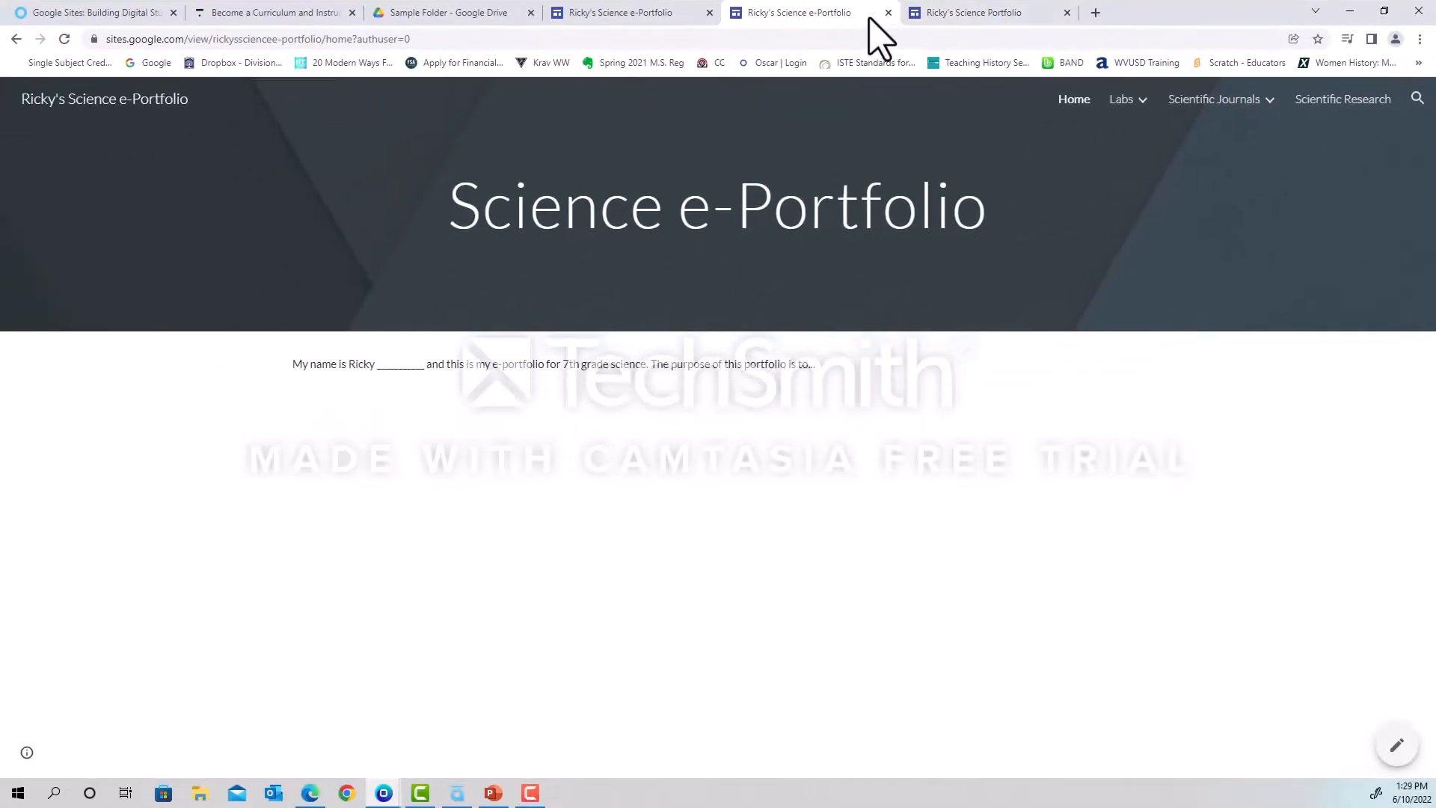
click(665, 15)
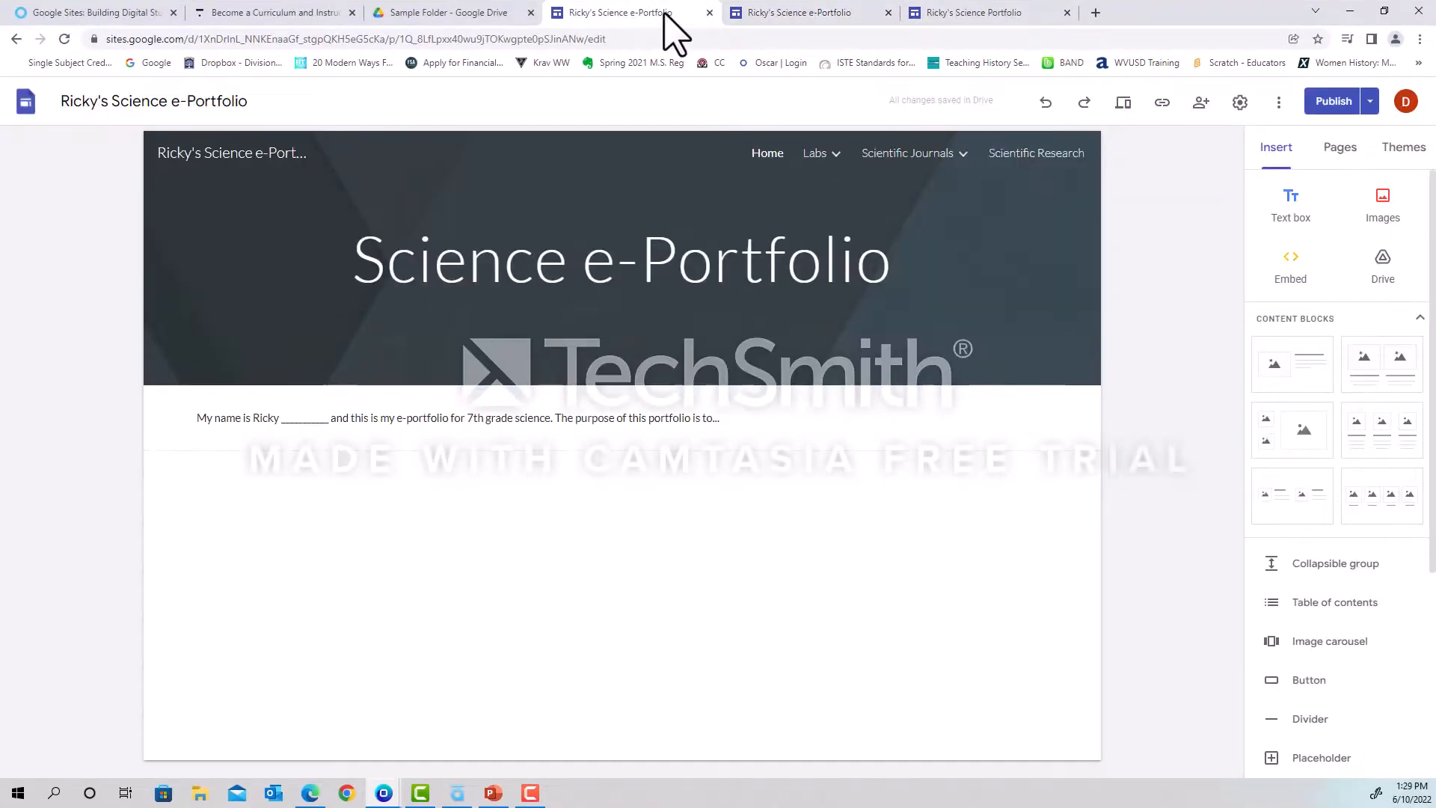
mouse_move(843, 338)
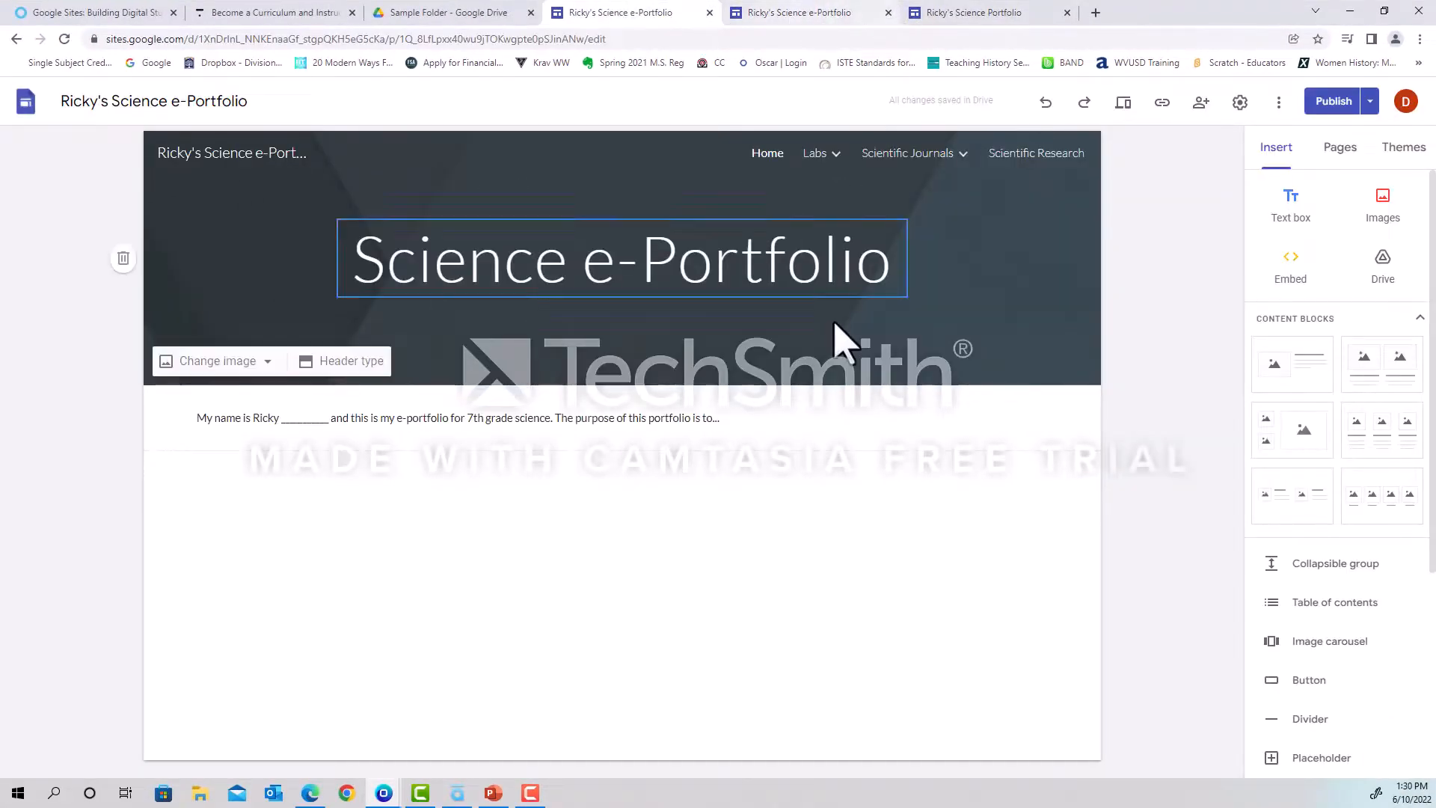